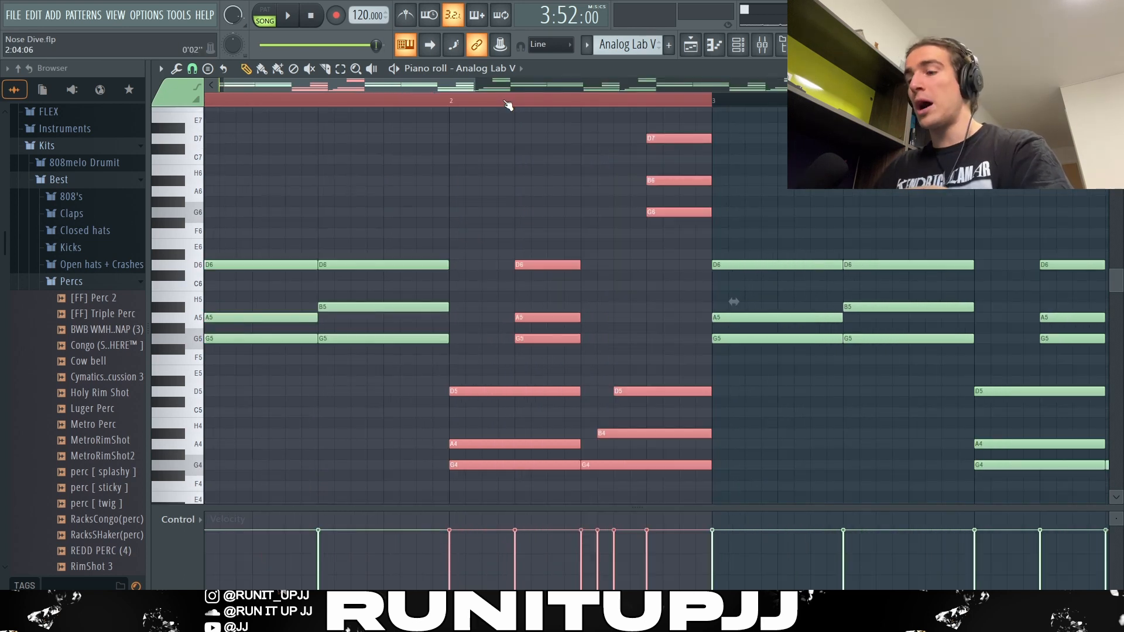
Transpose the second bar's chords up an octave and highlight the chords across the two-bar progression one after another.
{"action": "key", "text": "ctrl+Up"}
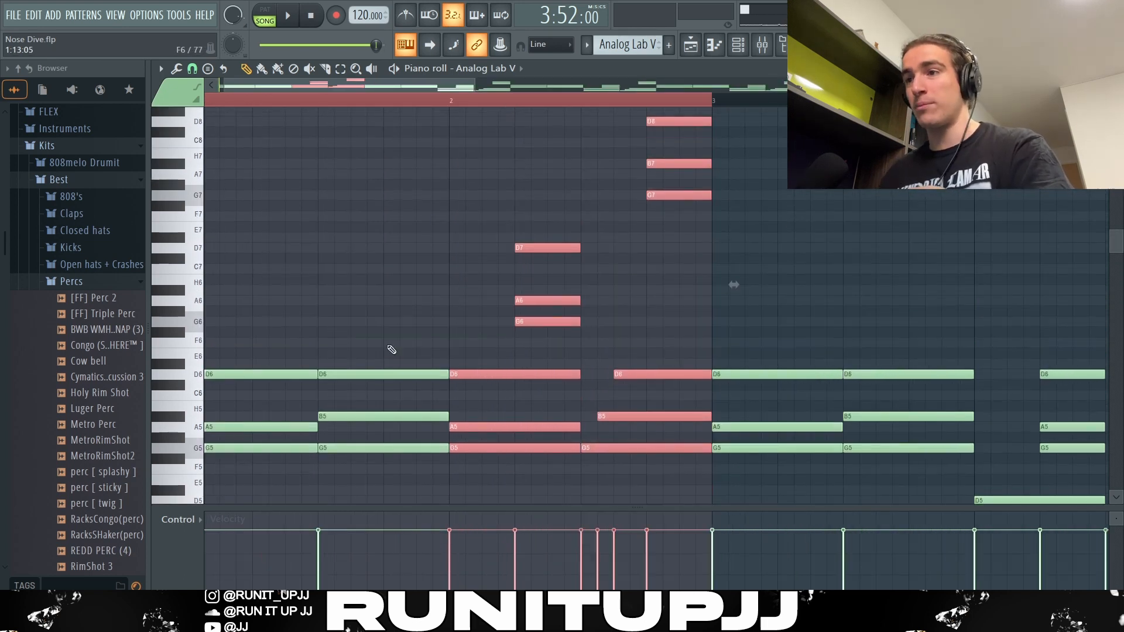
{"action": "left_click_drag", "start_coordinate": [243, 359], "coordinate": [277, 472]}
{"action": "left_click_drag", "start_coordinate": [372, 369], "coordinate": [390, 467]}
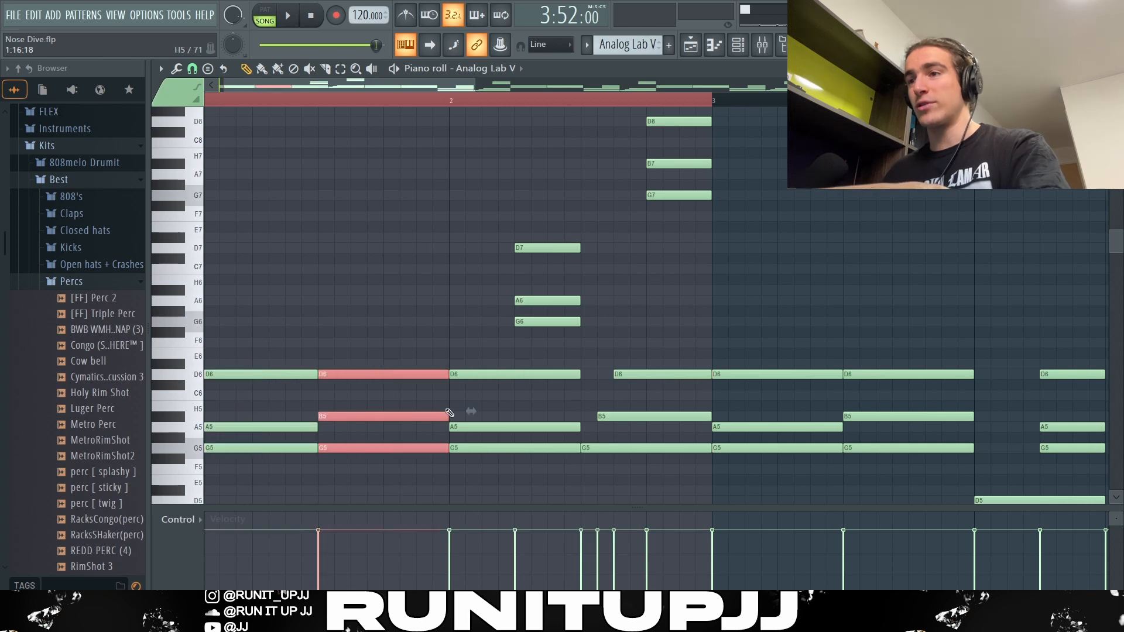
{"action": "left_click_drag", "start_coordinate": [481, 361], "coordinate": [518, 446]}
{"action": "left_click_drag", "start_coordinate": [662, 360], "coordinate": [648, 454]}
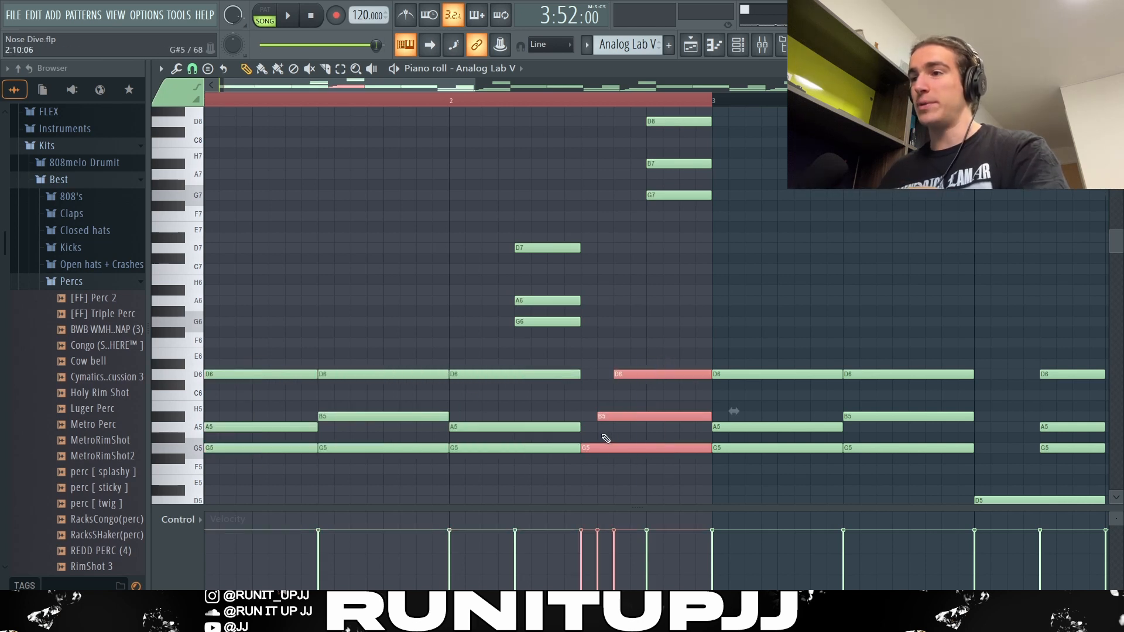
{"action": "left_click_drag", "start_coordinate": [565, 337], "coordinate": [534, 158]}
{"action": "left_click_drag", "start_coordinate": [692, 220], "coordinate": [648, 108]}
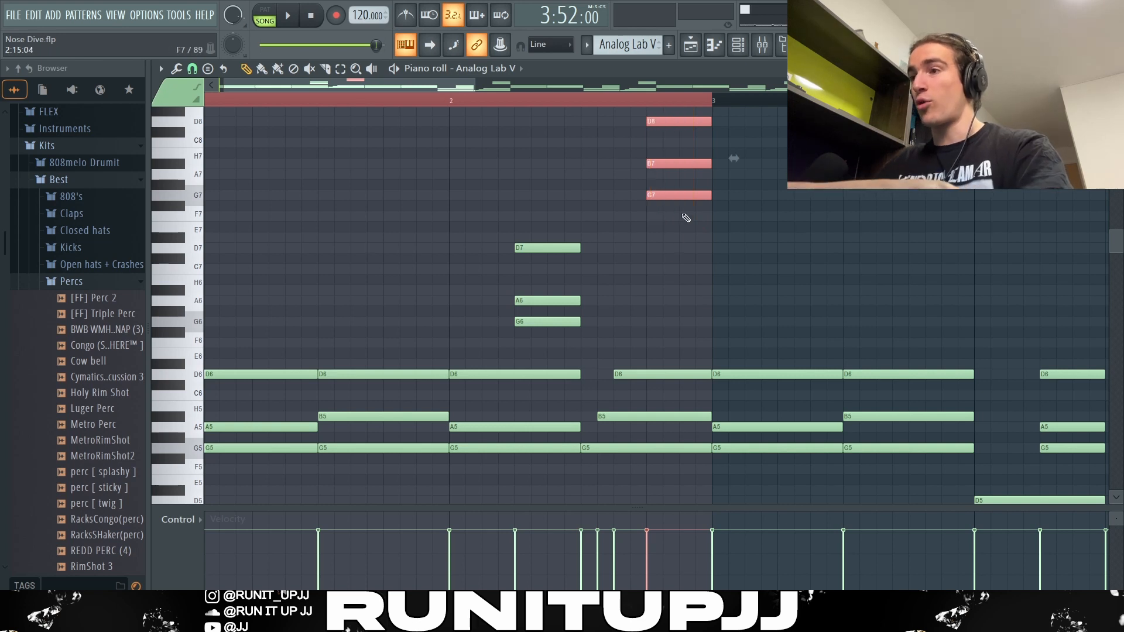
Try the high chord at the end of bar 2 two octaves lower and return it to its raised position.
{"action": "key", "text": "ctrl+Down"}
{"action": "key", "text": "ctrl+Down"}
{"action": "key", "text": "ctrl+Up"}
{"action": "key", "text": "ctrl+Up"}
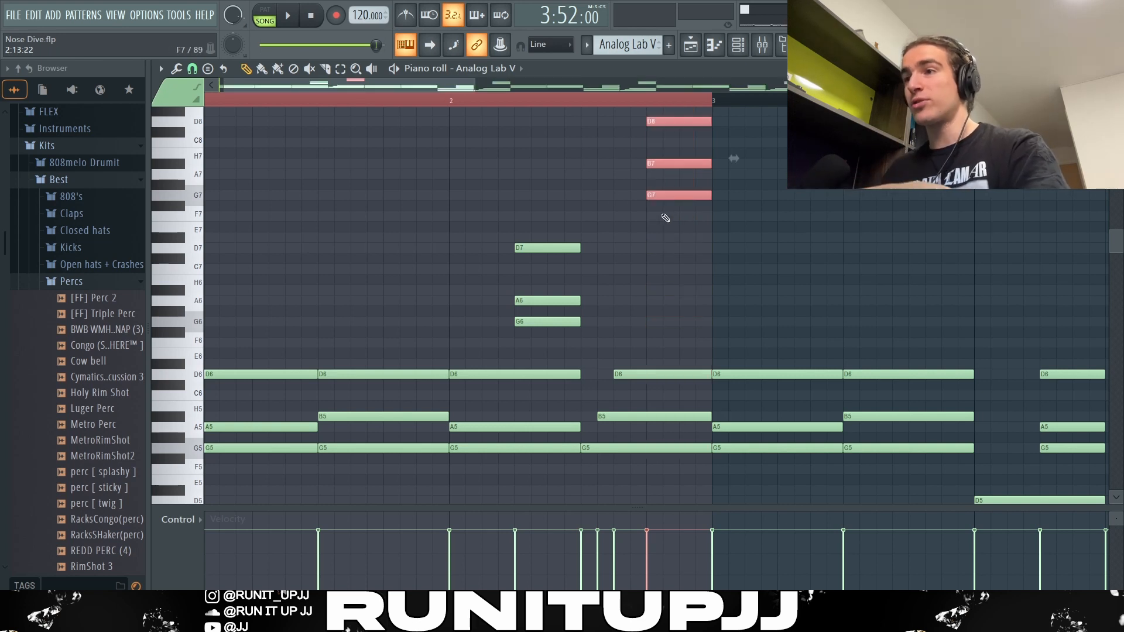
{"action": "left_click_drag", "start_coordinate": [566, 192], "coordinate": [562, 337]}
{"action": "key", "text": "ctrl+Up"}
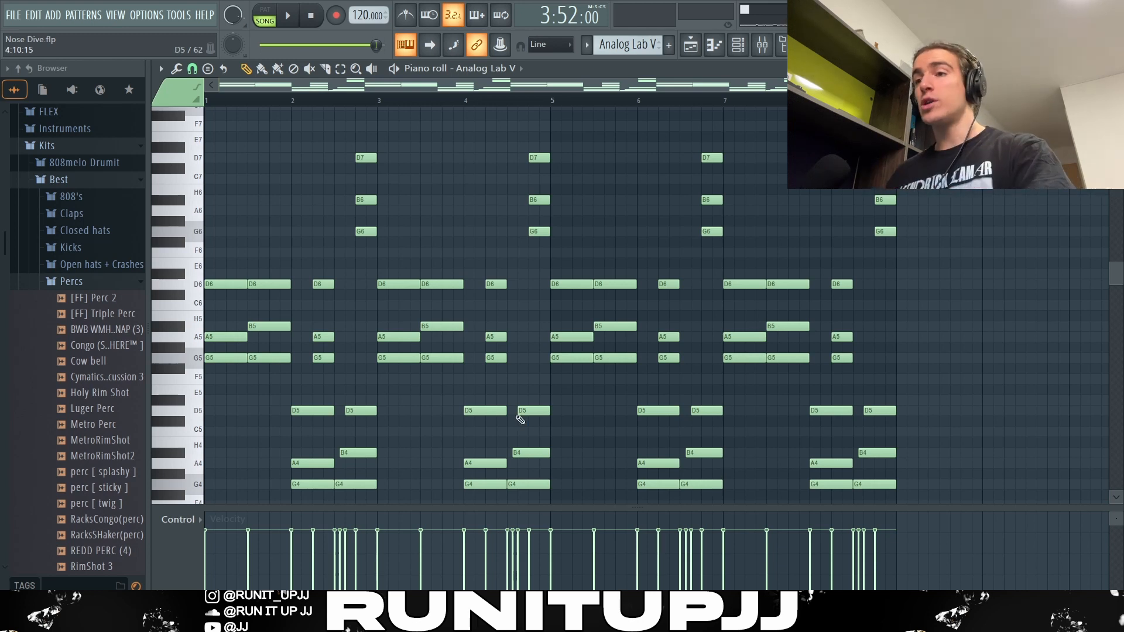
Highlight sample chords in the eight-bar Analog Lab V pattern and play the melody through.
{"action": "left_click_drag", "start_coordinate": [265, 395], "coordinate": [324, 489]}
{"action": "left_click_drag", "start_coordinate": [279, 403], "coordinate": [262, 248]}
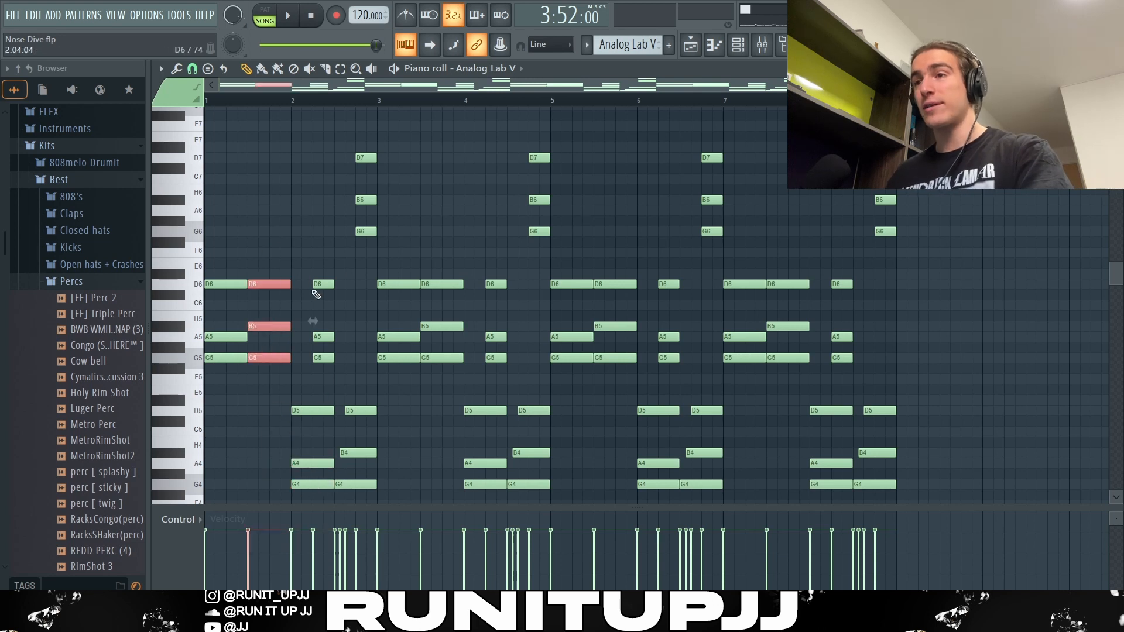
{"action": "left_click_drag", "start_coordinate": [353, 249], "coordinate": [367, 114]}
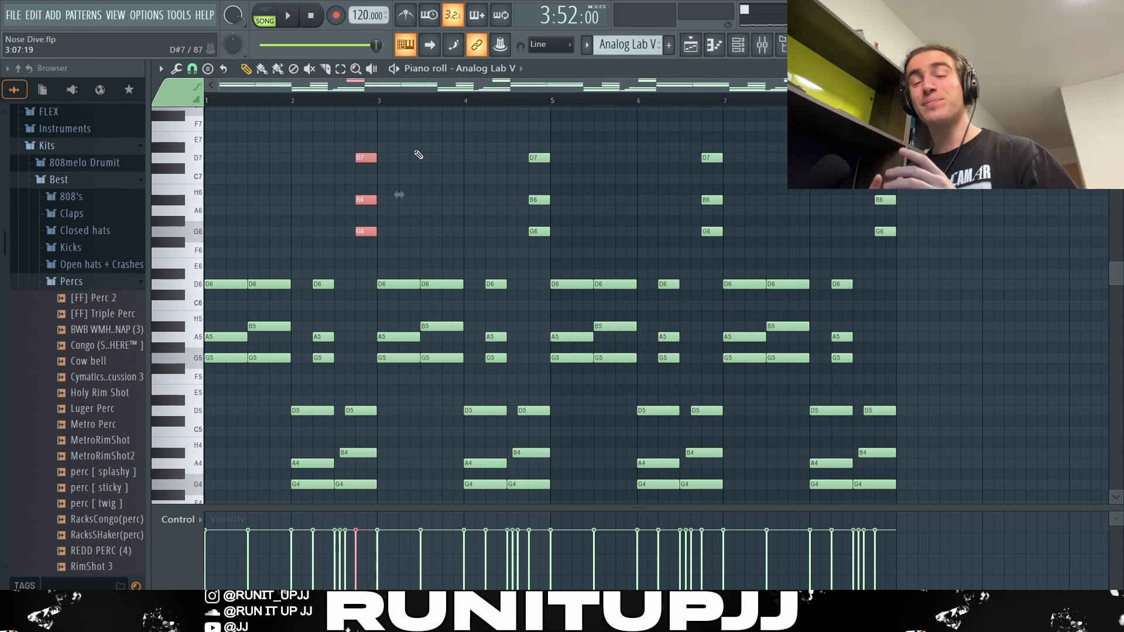
{"action": "key", "text": "space"}
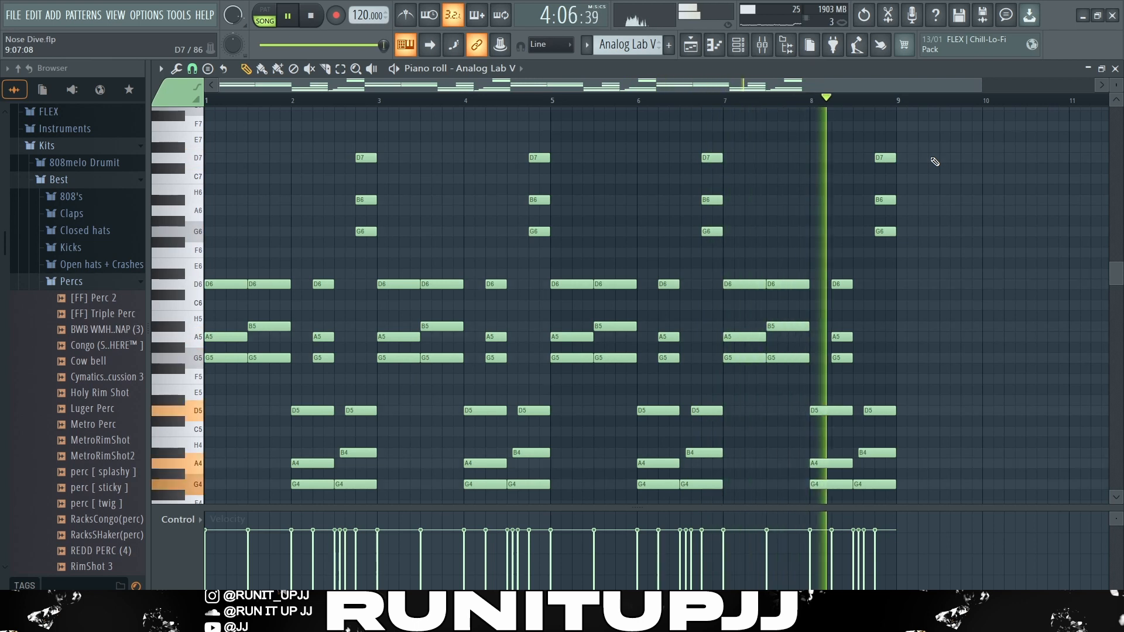
{"action": "key", "text": "space"}
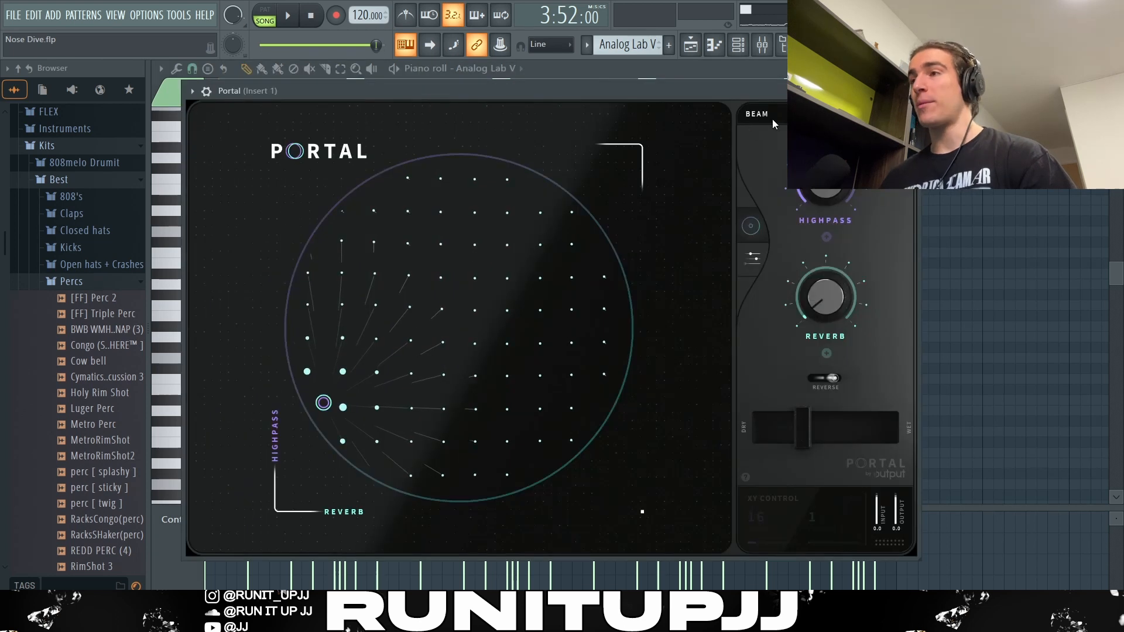
Look through Portal's preset browser on Insert 1 and inspect its dry/wet mix control.
{"action": "left_click", "coordinate": [773, 119]}
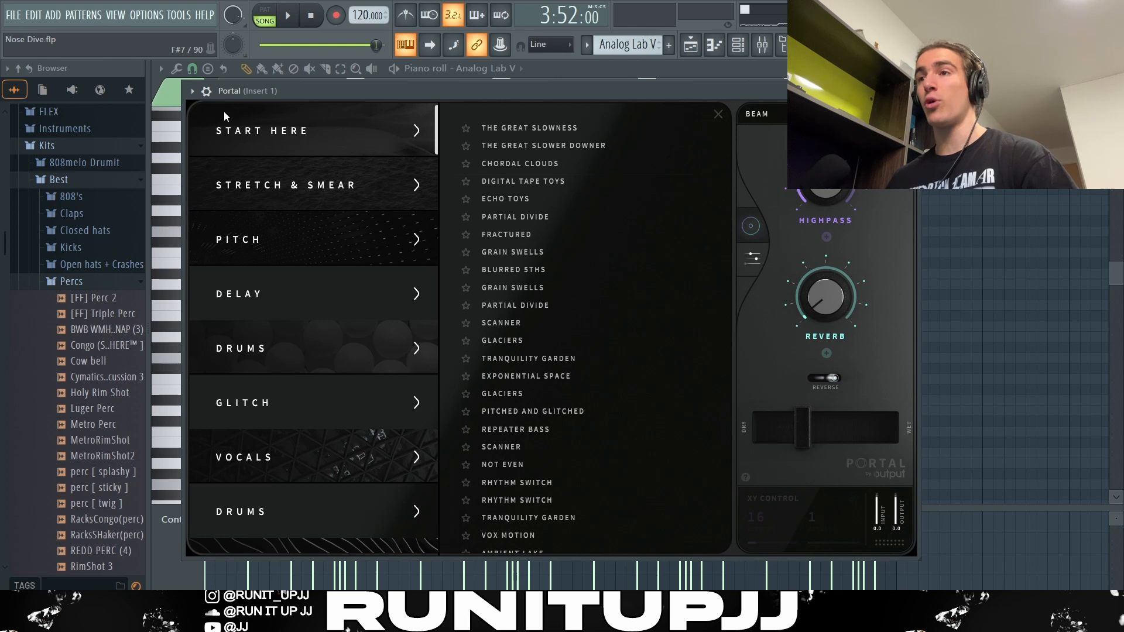
{"action": "left_click", "coordinate": [801, 436]}
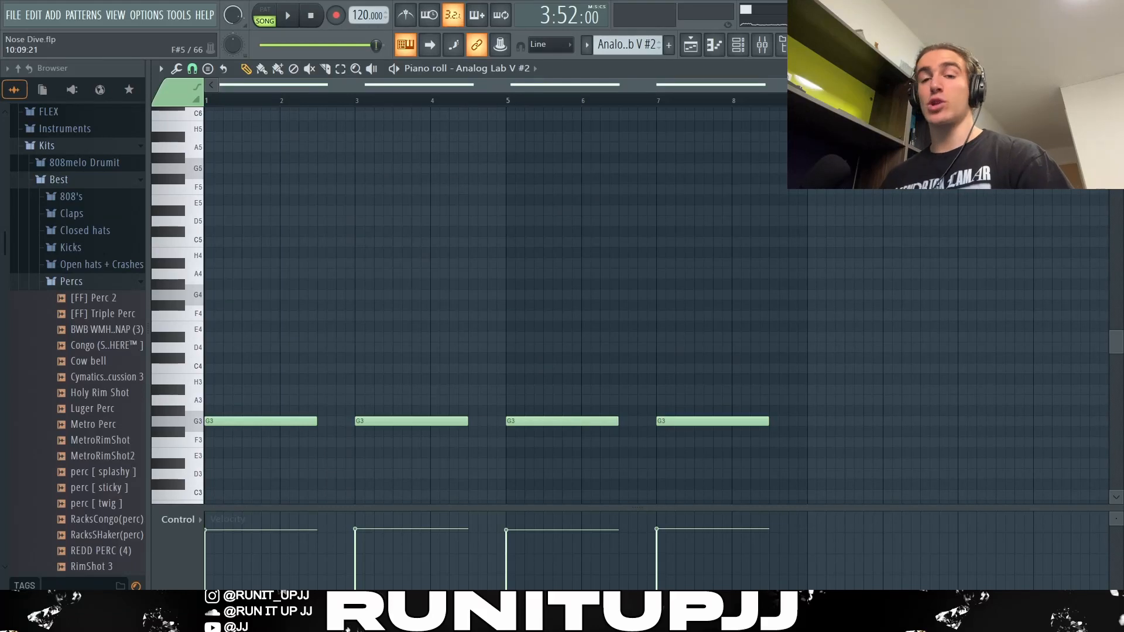
Highlight each of the four long G3 notes in the Analog Lab V #2 pattern and play them through.
{"action": "left_click_drag", "start_coordinate": [241, 385], "coordinate": [280, 449]}
{"action": "left_click_drag", "start_coordinate": [391, 386], "coordinate": [431, 469]}
{"action": "left_click_drag", "start_coordinate": [540, 388], "coordinate": [597, 465]}
{"action": "left_click_drag", "start_coordinate": [665, 396], "coordinate": [749, 443]}
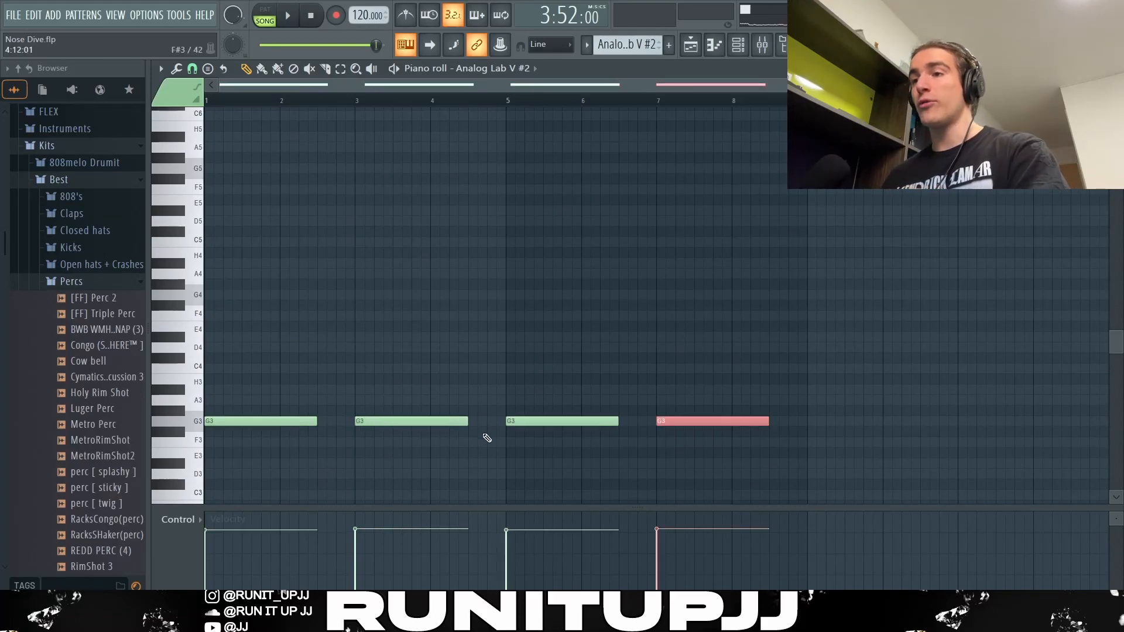
{"action": "key", "text": "ctrl+d"}
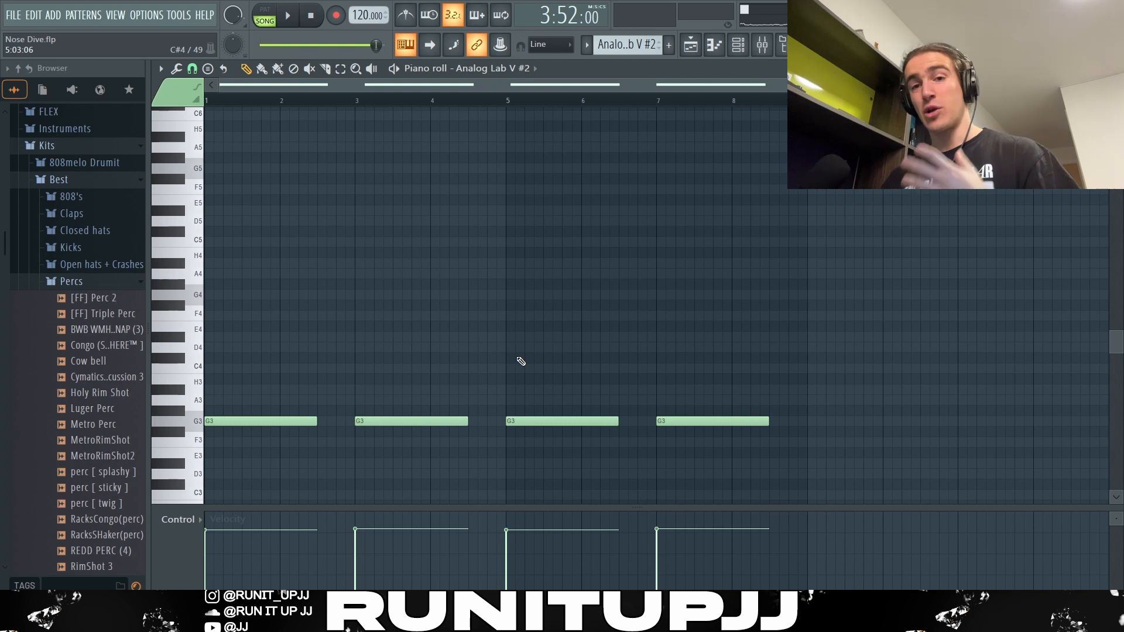
{"action": "key", "text": "space"}
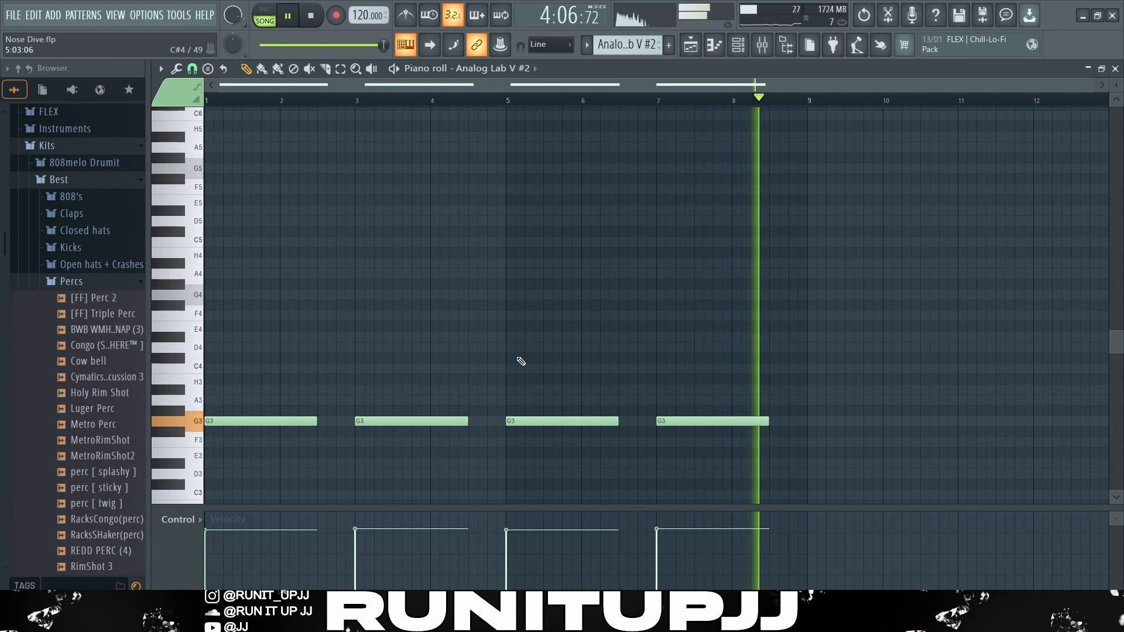
{"action": "key", "text": "space"}
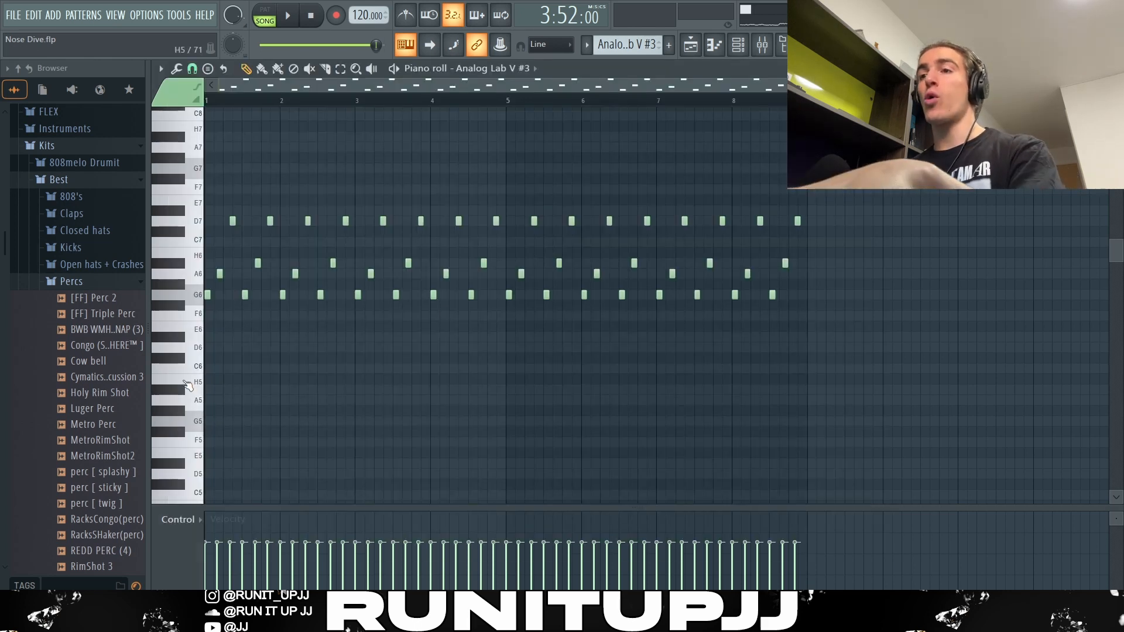
Highlight the first two three-note groups of the Analog Lab V #3 arpeggio and its alternating A6 and B6 notes.
{"action": "scroll", "coordinate": [222, 372], "scroll_direction": "up", "scroll_amount": 3}
{"action": "scroll", "coordinate": [243, 306], "scroll_direction": "down", "scroll_amount": 3}
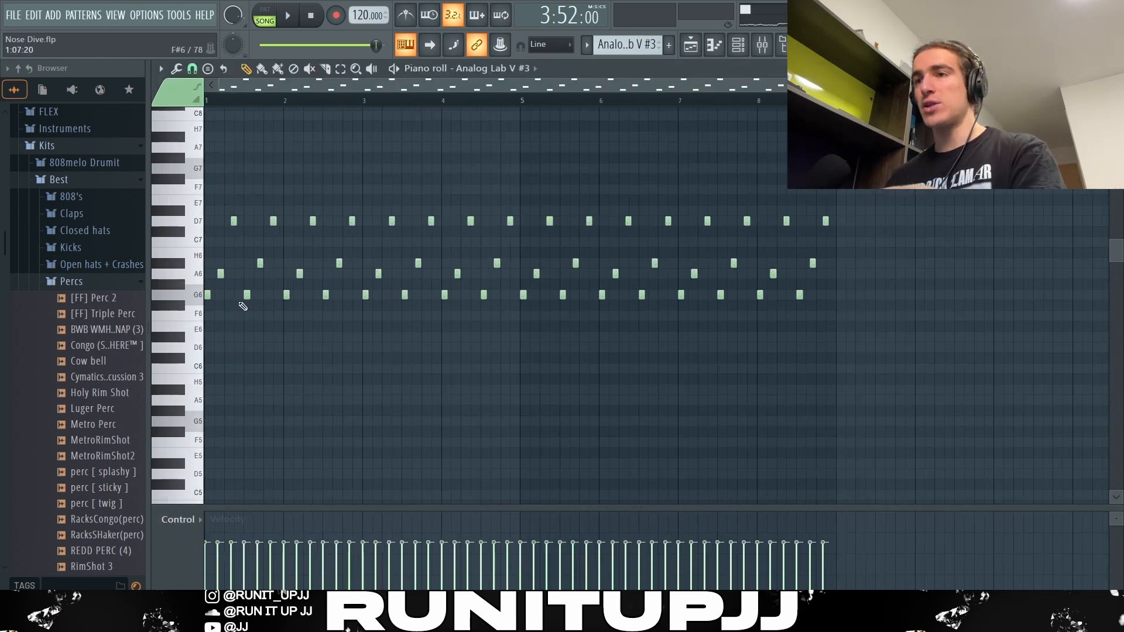
{"action": "left_click_drag", "start_coordinate": [211, 314], "coordinate": [240, 203]}
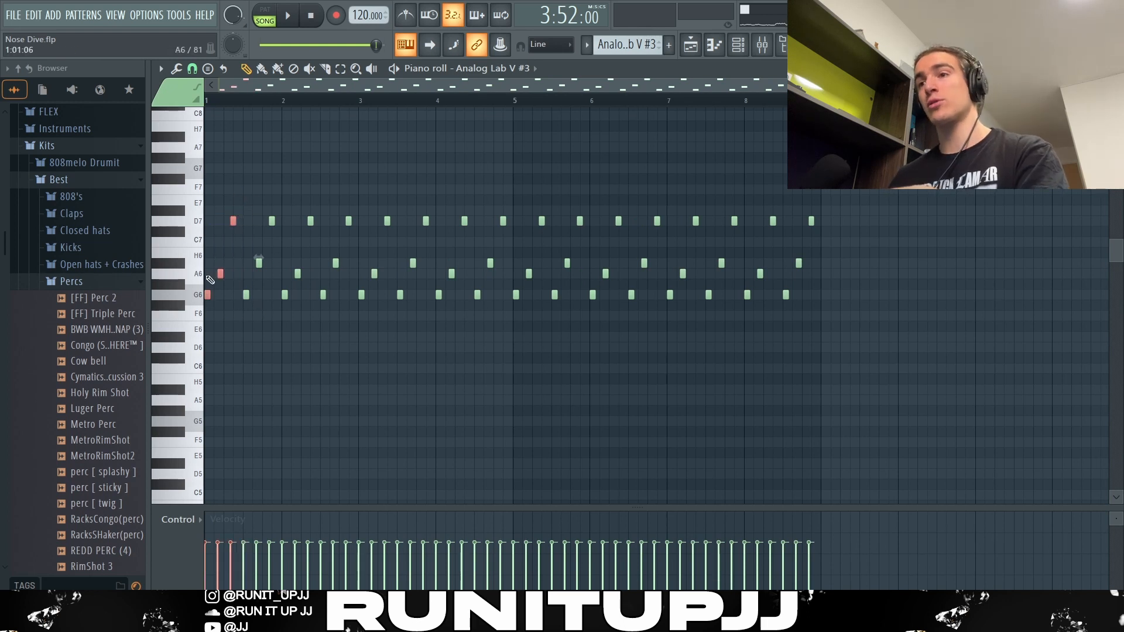
{"action": "left_click_drag", "start_coordinate": [233, 314], "coordinate": [271, 209]}
{"action": "left_click_drag", "start_coordinate": [214, 249], "coordinate": [835, 275]}
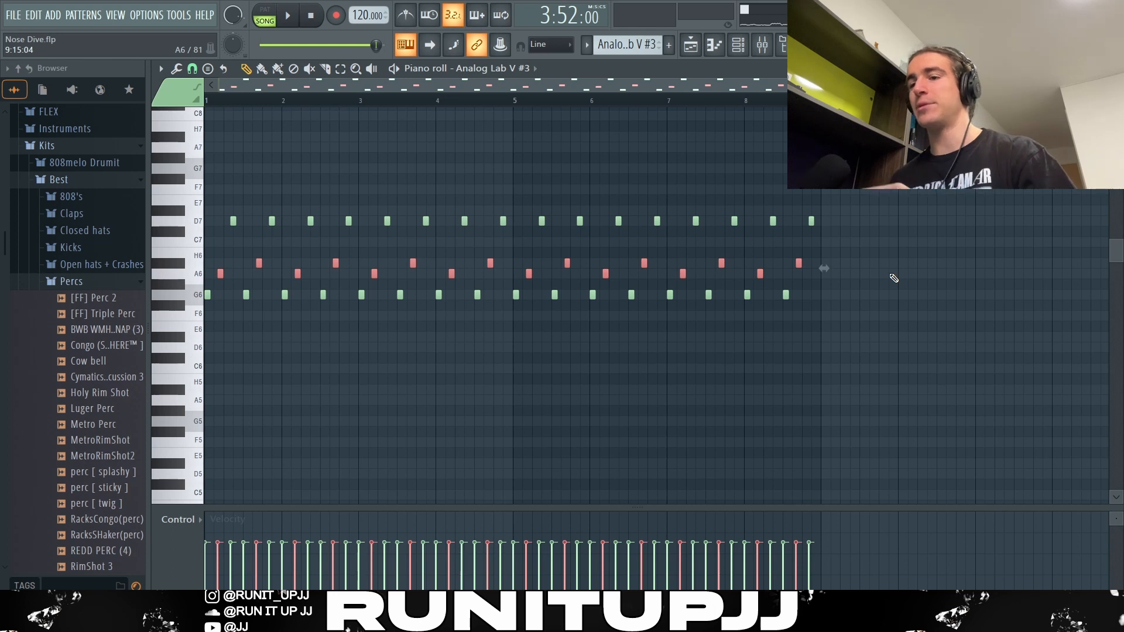
Set the piano roll snap to 1/6 beat and examine the spacing of the first arpeggio notes up close.
{"action": "left_click", "coordinate": [192, 69]}
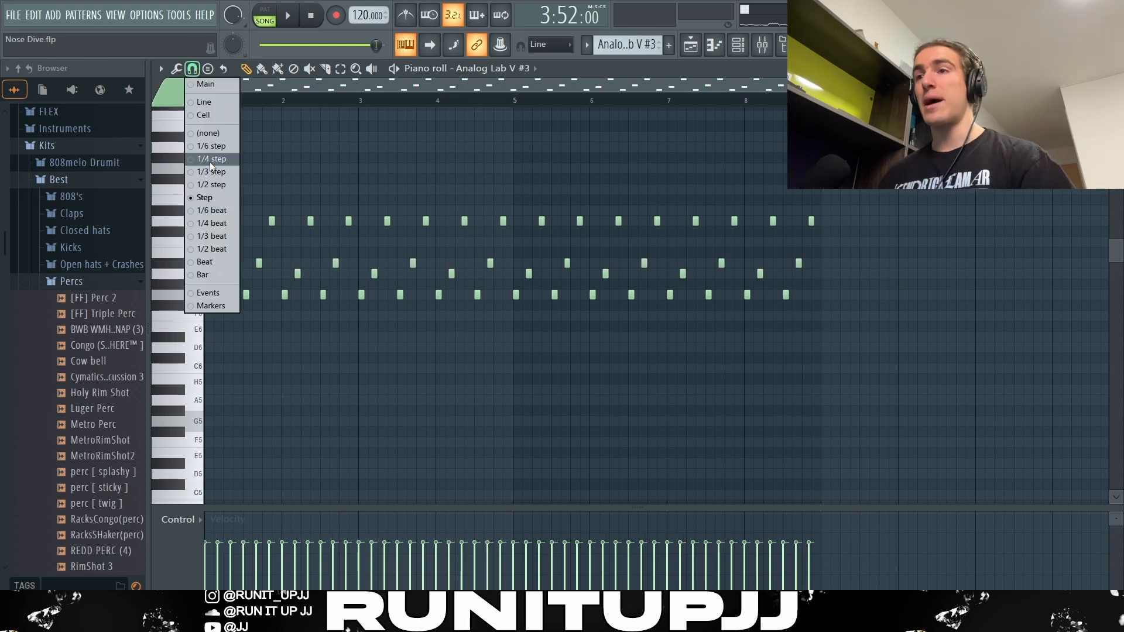
{"action": "left_click", "coordinate": [216, 210]}
{"action": "scroll", "coordinate": [216, 313], "scroll_direction": "up", "scroll_amount": 3, "text": "ctrl"}
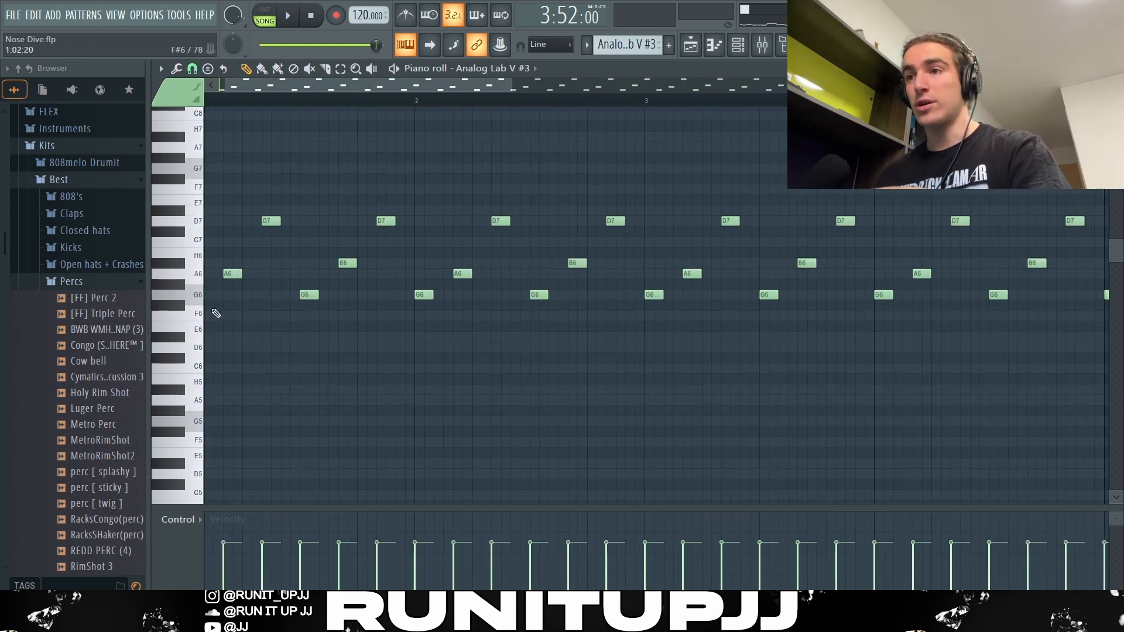
{"action": "scroll", "coordinate": [216, 314], "scroll_direction": "up", "scroll_amount": 2, "text": "ctrl"}
{"action": "left_click_drag", "start_coordinate": [279, 86], "coordinate": [251, 86]}
{"action": "left_click", "coordinate": [225, 295], "text": "ctrl"}
{"action": "left_click", "coordinate": [270, 274], "text": "ctrl"}
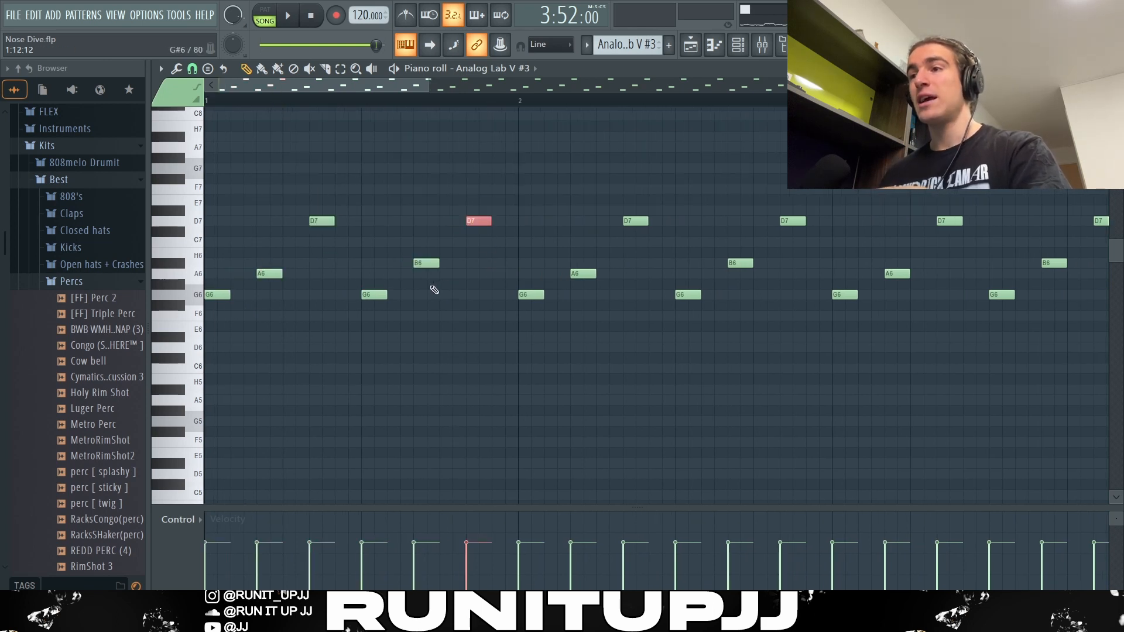
{"action": "scroll", "coordinate": [434, 290], "scroll_direction": "down", "scroll_amount": 4, "text": "ctrl"}
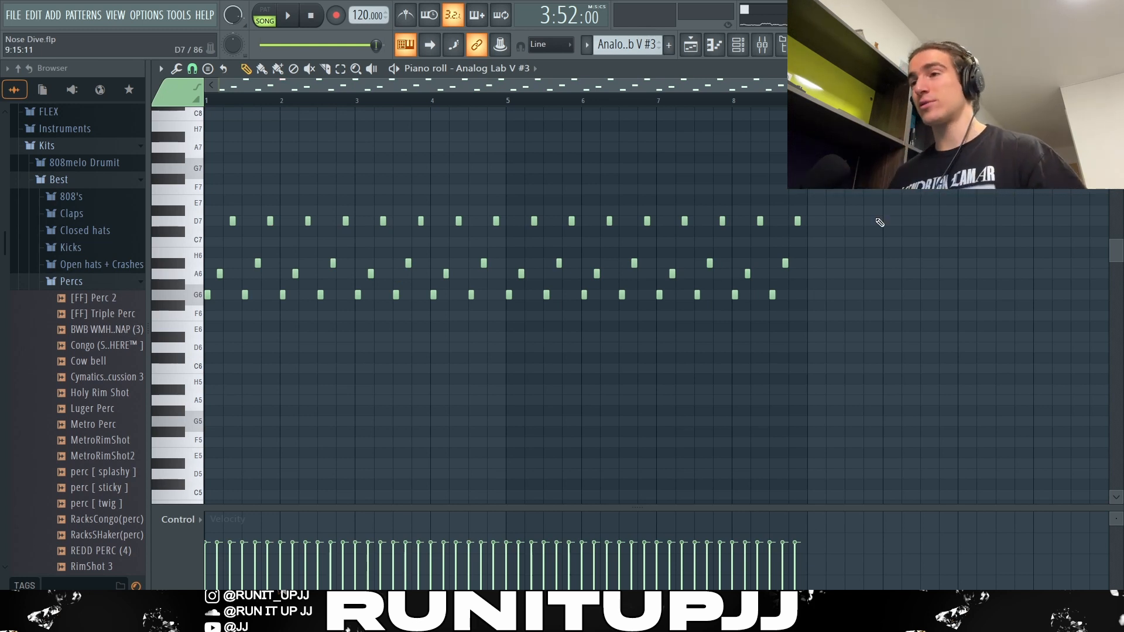
Play the arpeggio pattern through and inspect the ValhallaVintageVerb settings on Insert 3.
{"action": "key", "text": "space"}
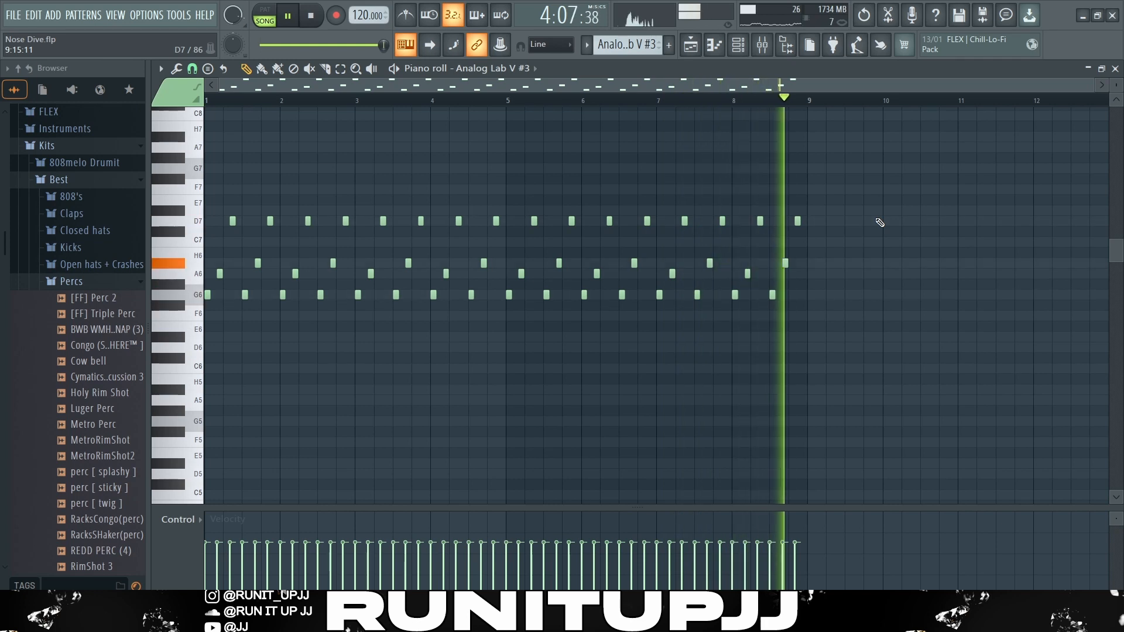
{"action": "key", "text": "space"}
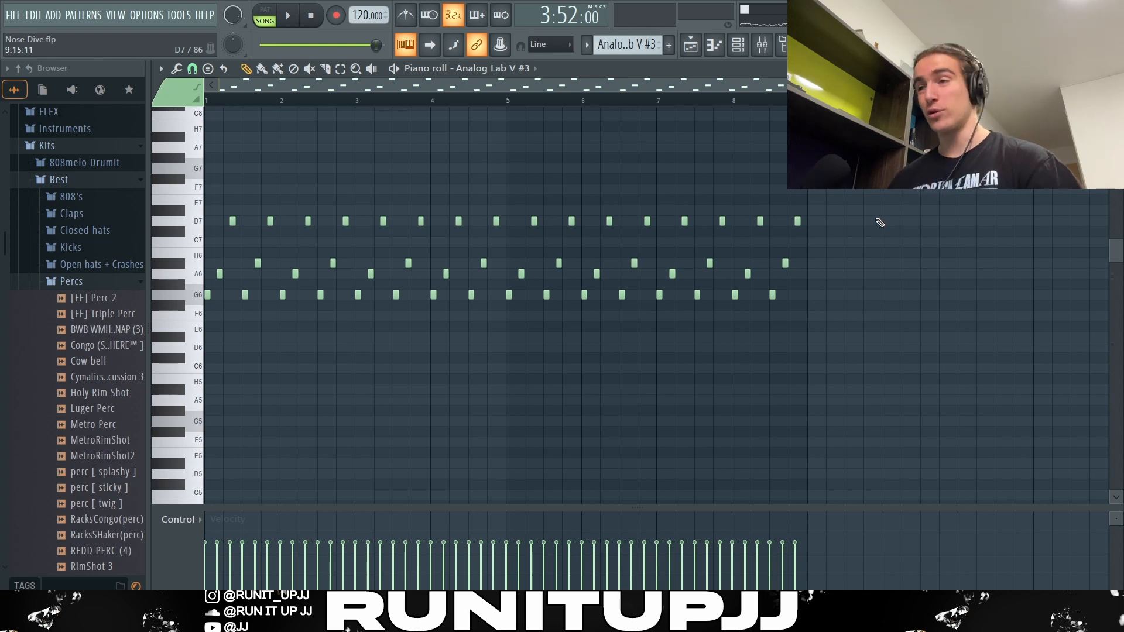
{"action": "key", "text": "F9"}
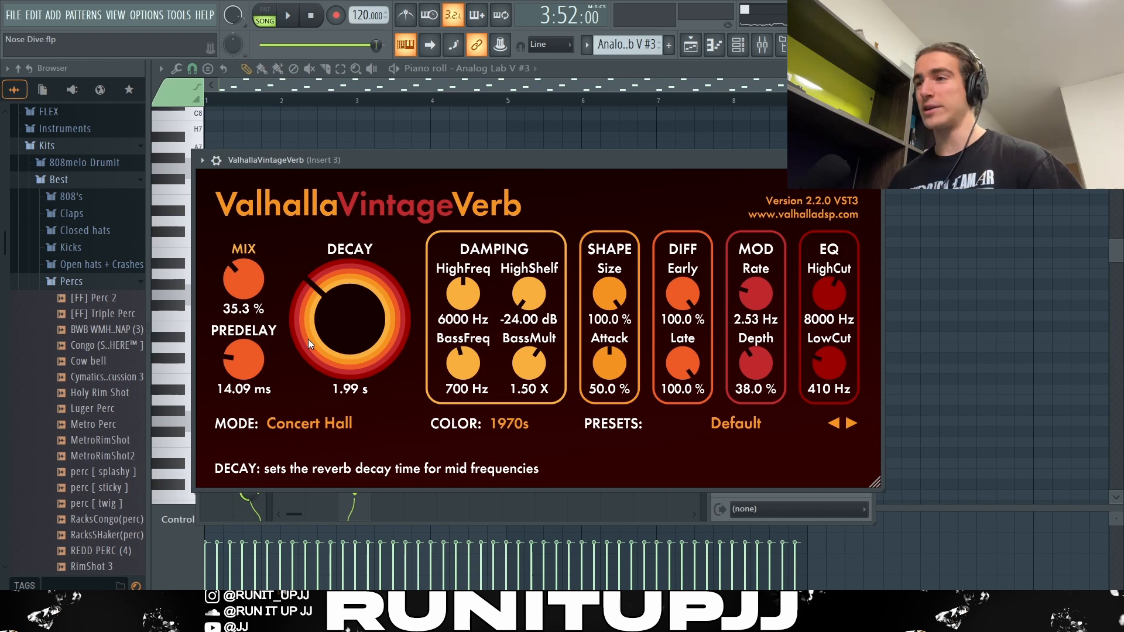
{"action": "key", "text": "Escape"}
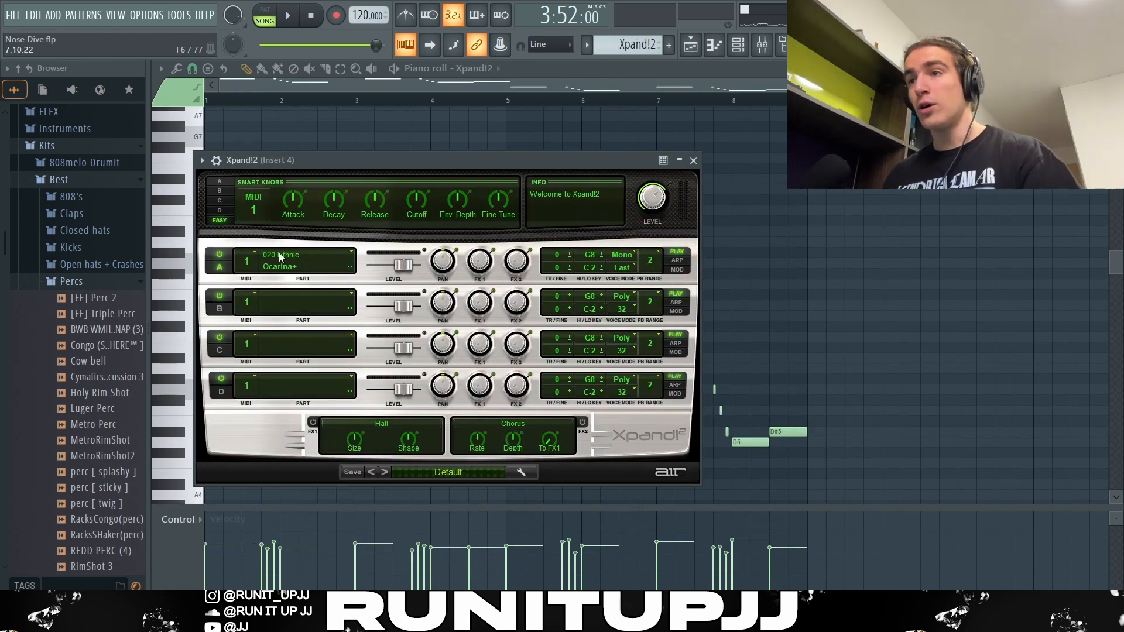
Close the Xpand!2 plugin window and highlight the melody's first phrase and its variation ending on D#6.
{"action": "left_click", "coordinate": [432, 475]}
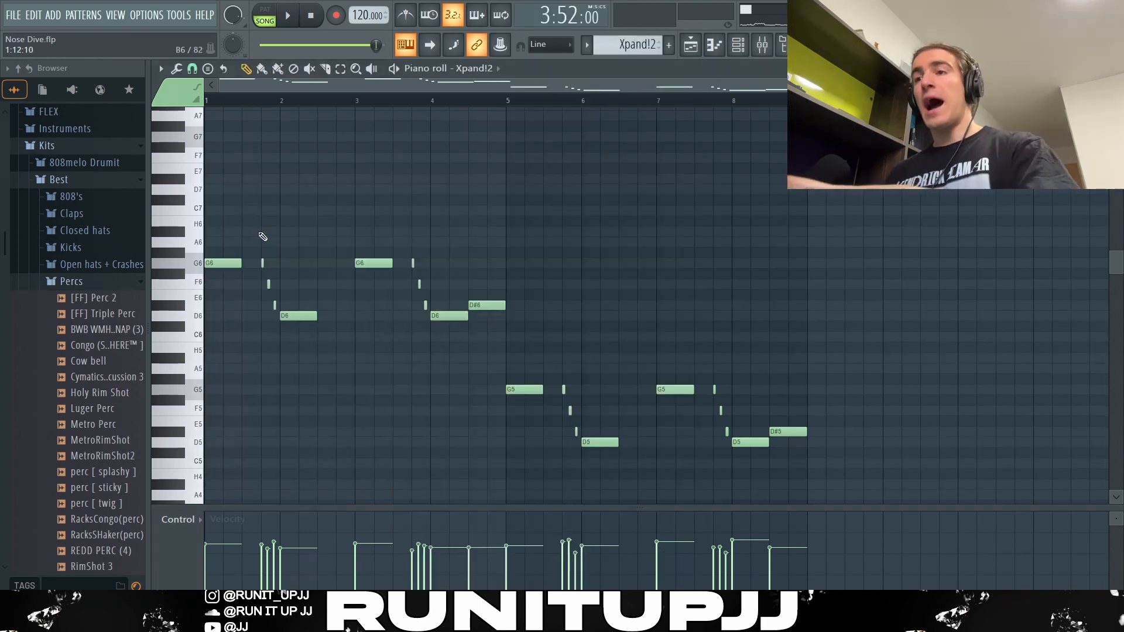
{"action": "left_click_drag", "start_coordinate": [223, 240], "coordinate": [316, 360]}
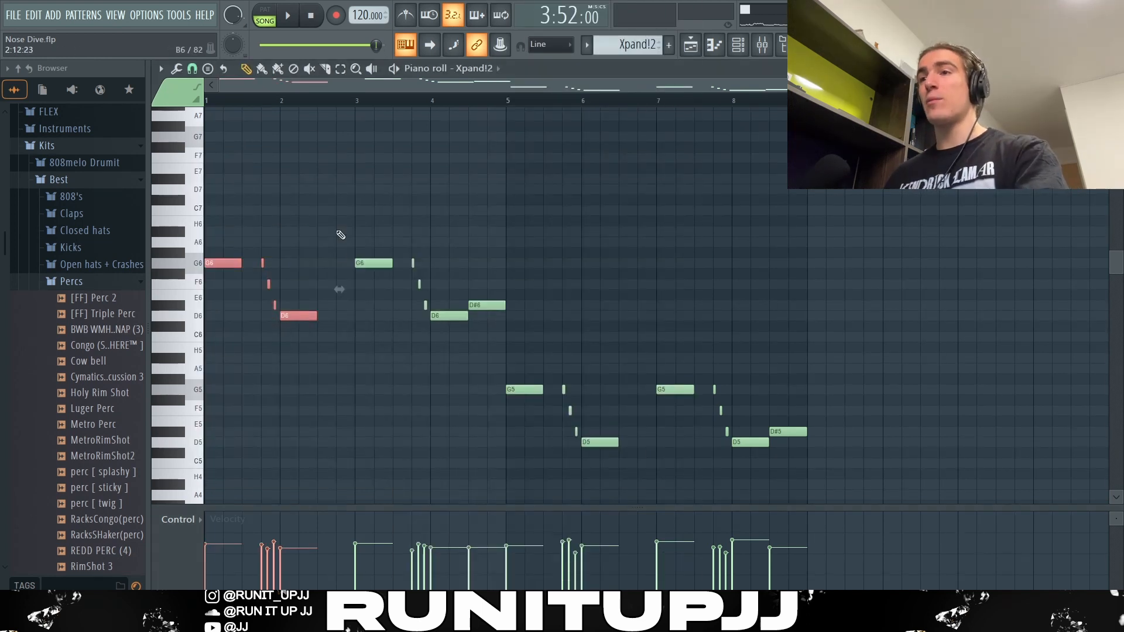
{"action": "left_click_drag", "start_coordinate": [359, 219], "coordinate": [507, 343]}
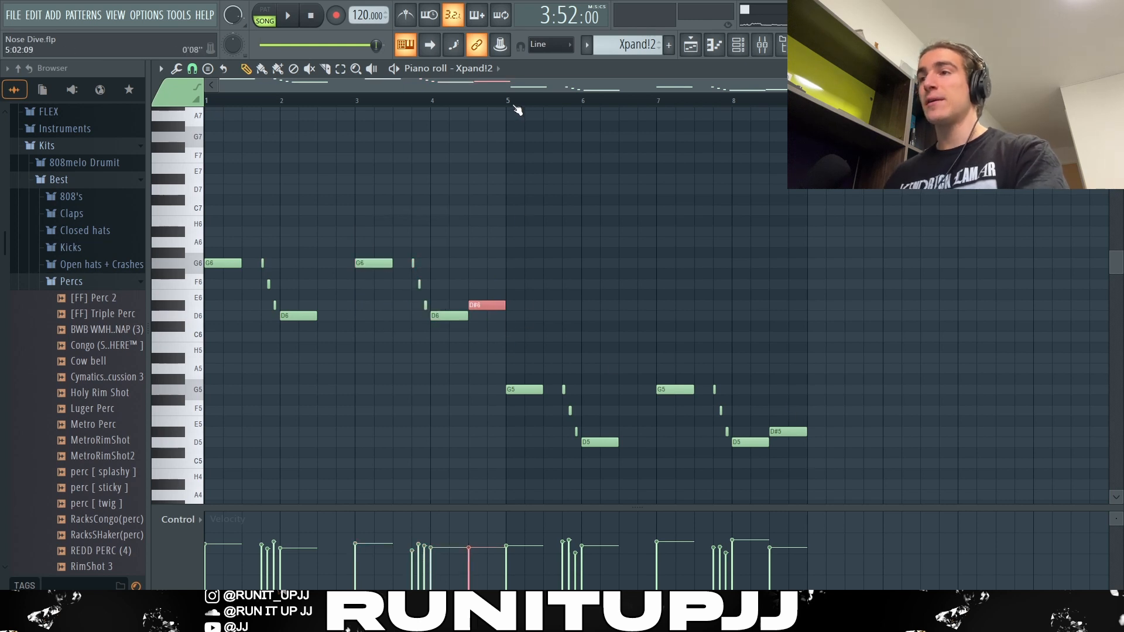
Duplicate the first four bars of the Xpand!2 melody into bars 5 to 8, transposed down one octave.
{"action": "left_click_drag", "start_coordinate": [508, 108], "coordinate": [177, 125]}
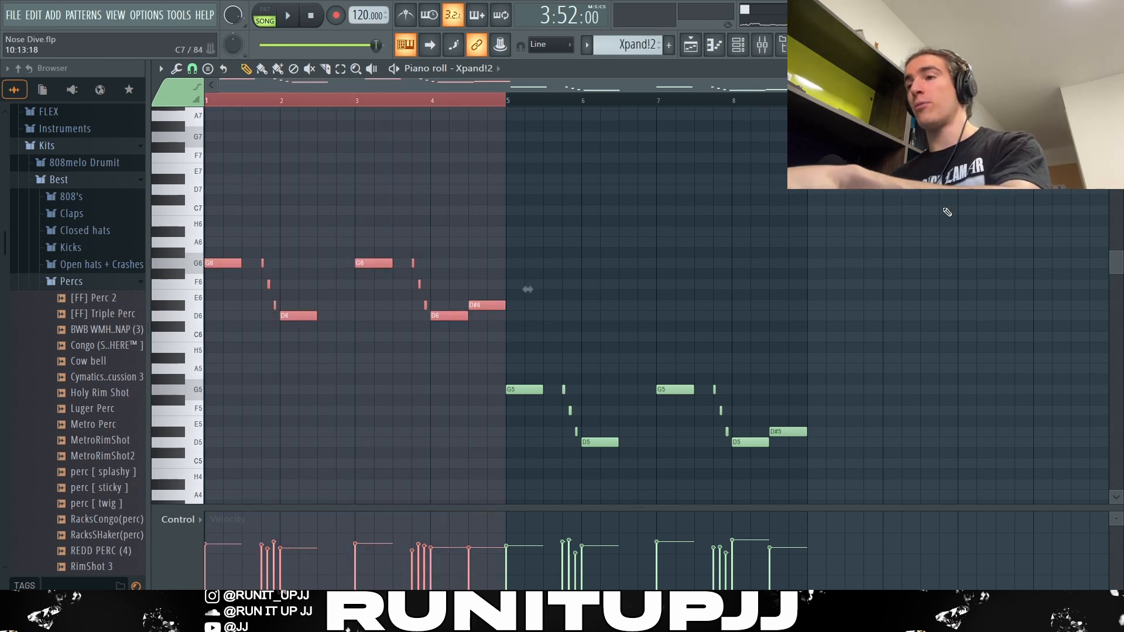
{"action": "key", "text": "ctrl+b"}
{"action": "key", "text": "ctrl+Down"}
{"action": "key", "text": "ctrl+d"}
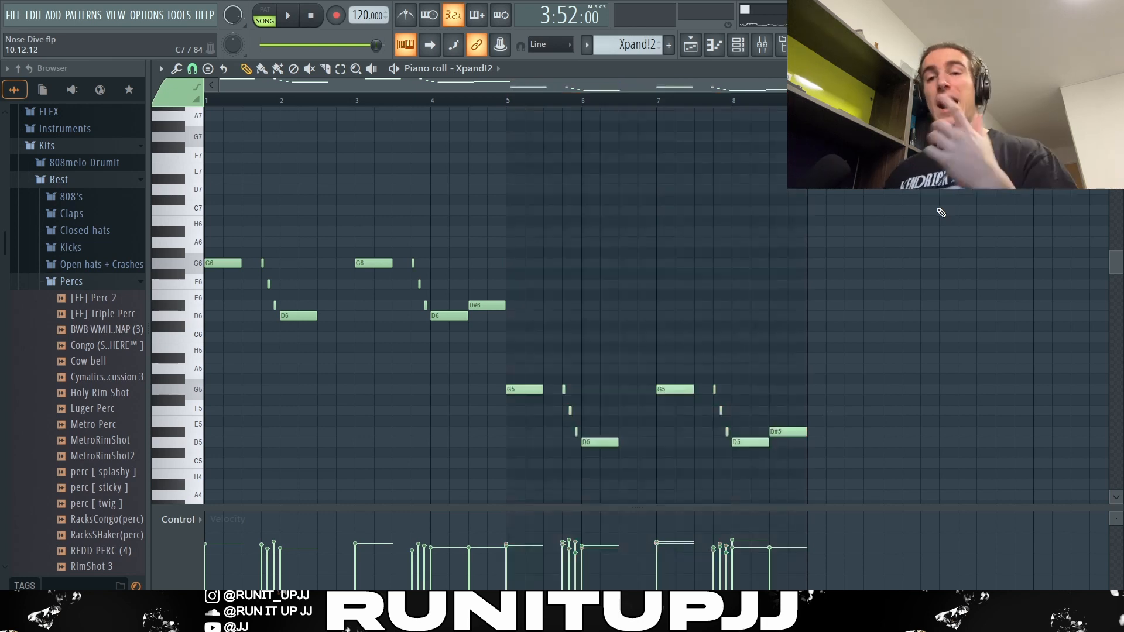
Check that the snap is 1/6 beat for the short notes in the Xpand!2 melody's first bar.
{"action": "scroll", "coordinate": [241, 340], "scroll_direction": "up", "scroll_amount": 5}
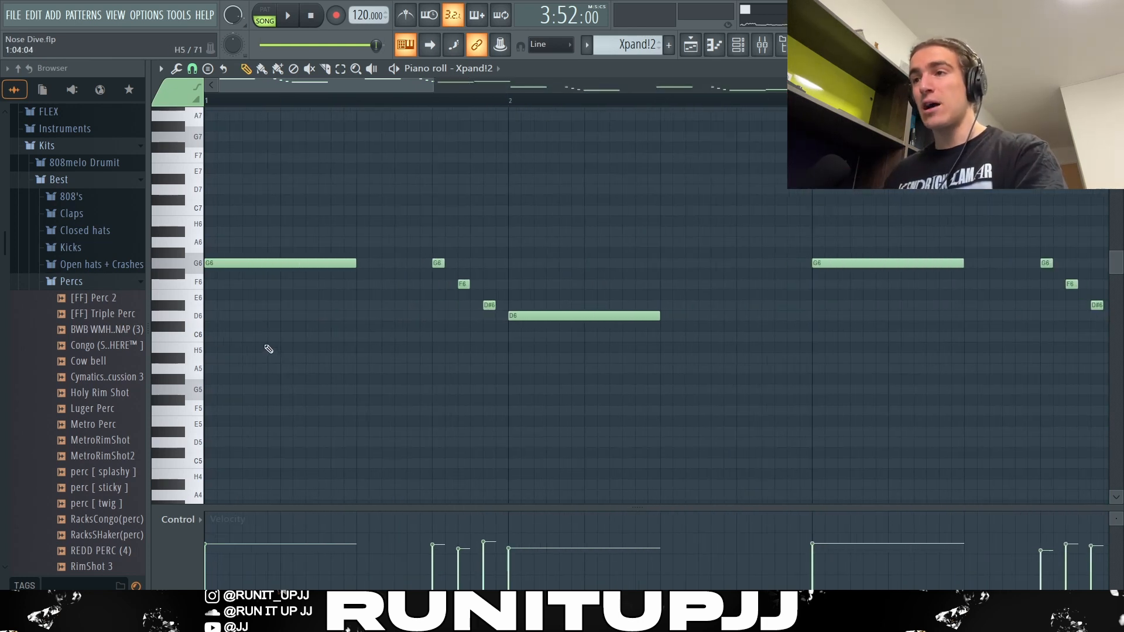
{"action": "left_click", "coordinate": [205, 68]}
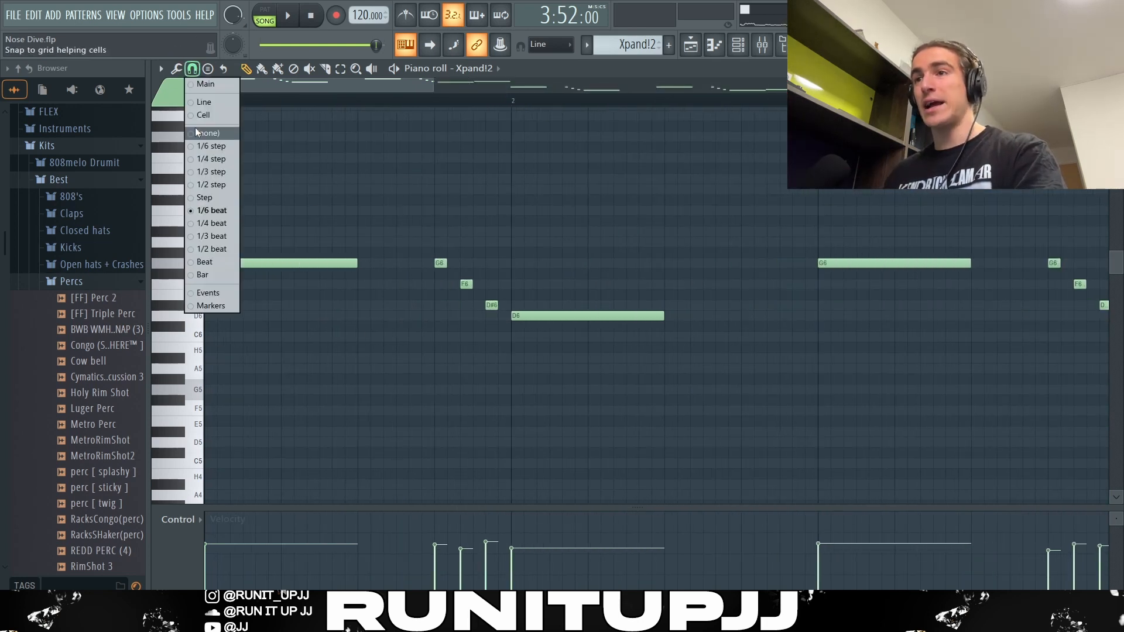
{"action": "left_click", "coordinate": [216, 215]}
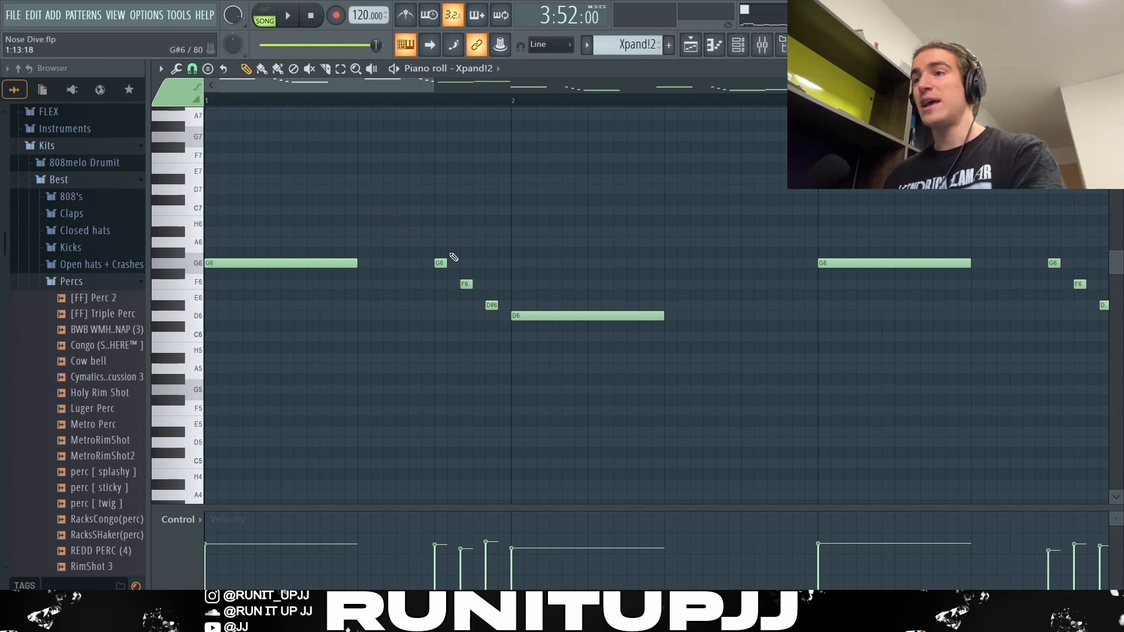
Audition the G6, F6, D#6 and D6 notes of the Xpand!2 melody and play the full eight bars through.
{"action": "left_click", "coordinate": [440, 263]}
{"action": "left_click", "coordinate": [468, 283]}
{"action": "left_click", "coordinate": [492, 305]}
{"action": "left_click", "coordinate": [530, 316]}
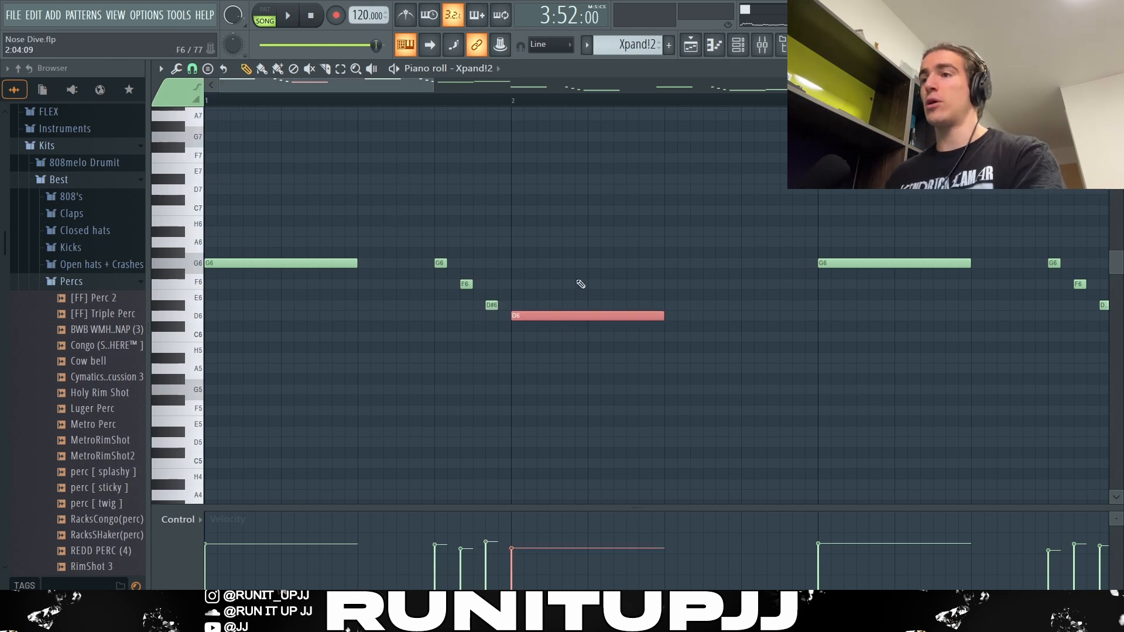
{"action": "scroll", "coordinate": [580, 283], "scroll_direction": "down", "scroll_amount": 4}
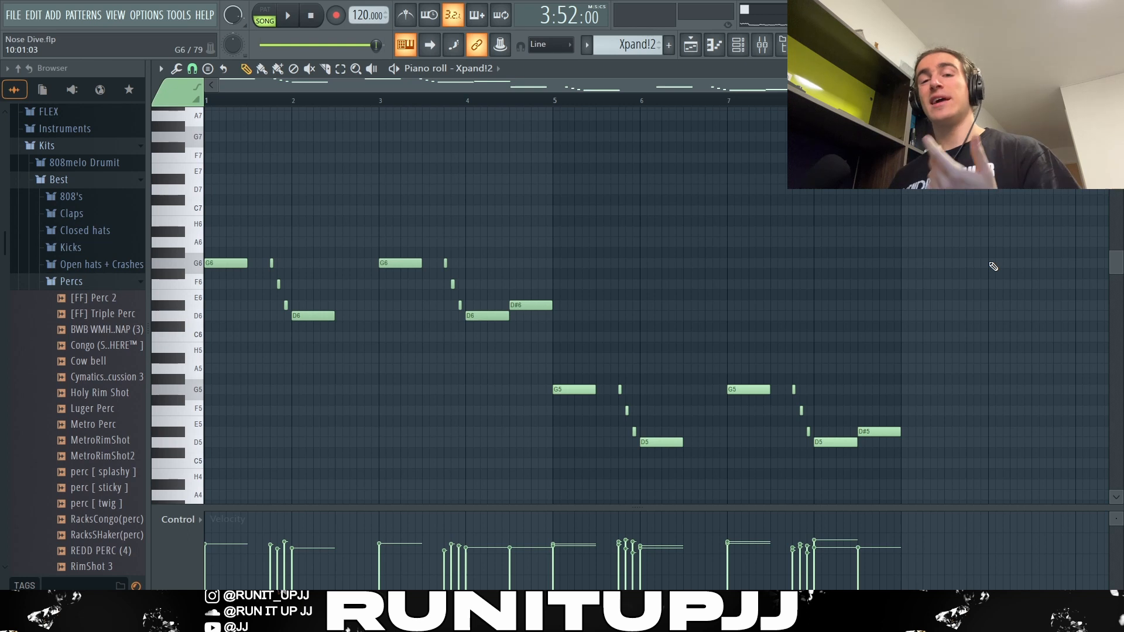
{"action": "key", "text": "space"}
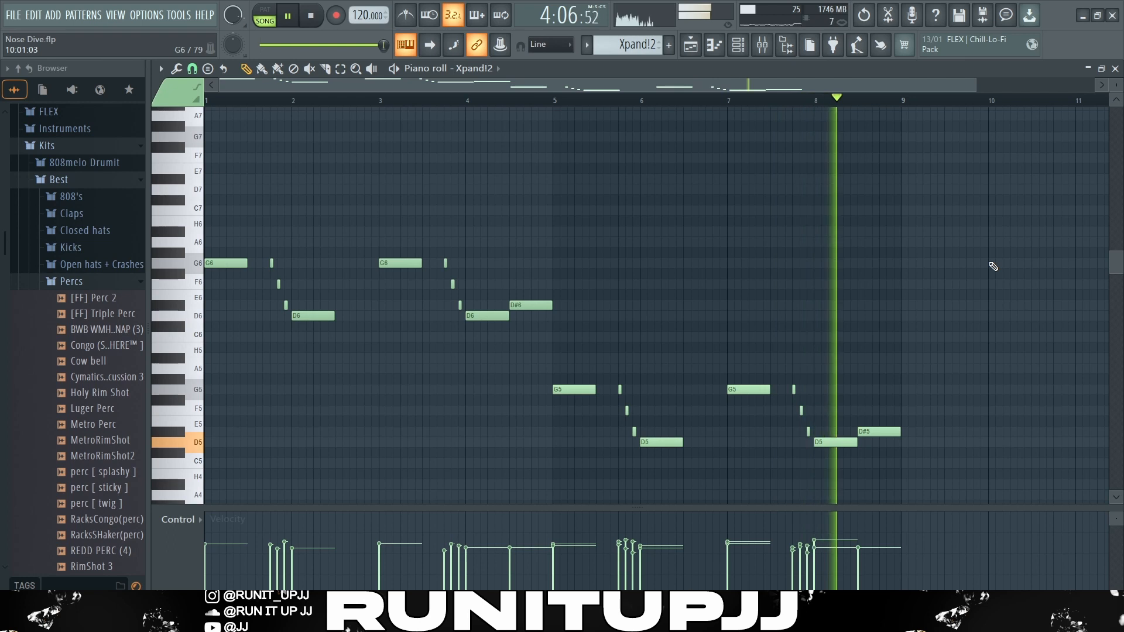
{"action": "key", "text": "space"}
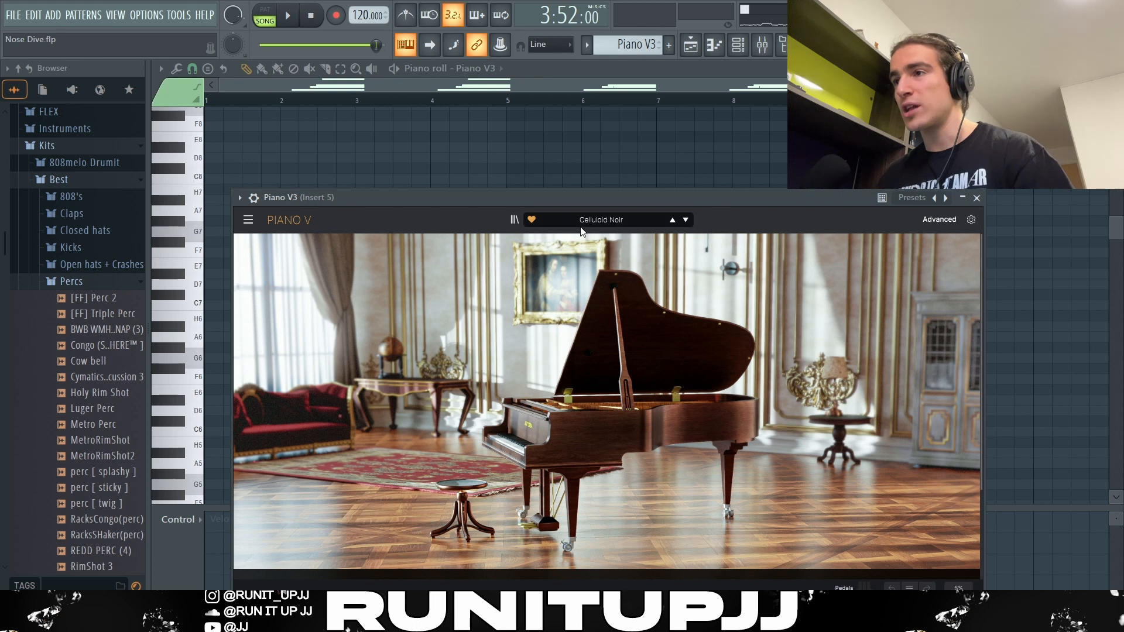
Close the Piano V3 plugin window and highlight the A6, B6 and D7 notes in bar 2, plus the repeat in bars 3 and 4.
{"action": "left_click", "coordinate": [976, 198]}
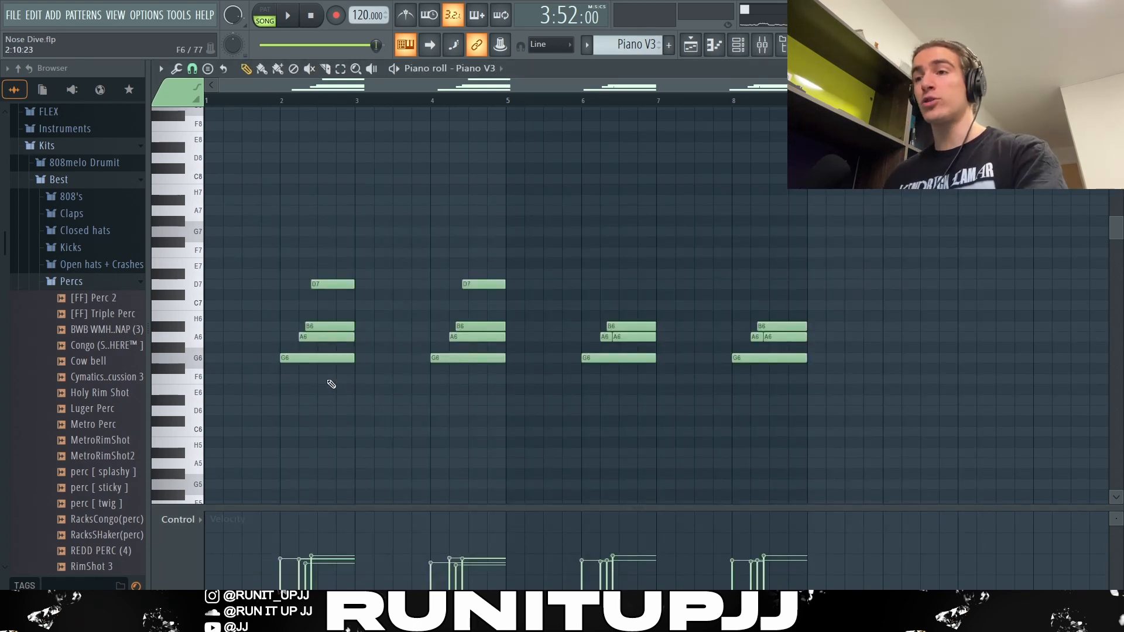
{"action": "left_click_drag", "start_coordinate": [331, 384], "coordinate": [363, 326]}
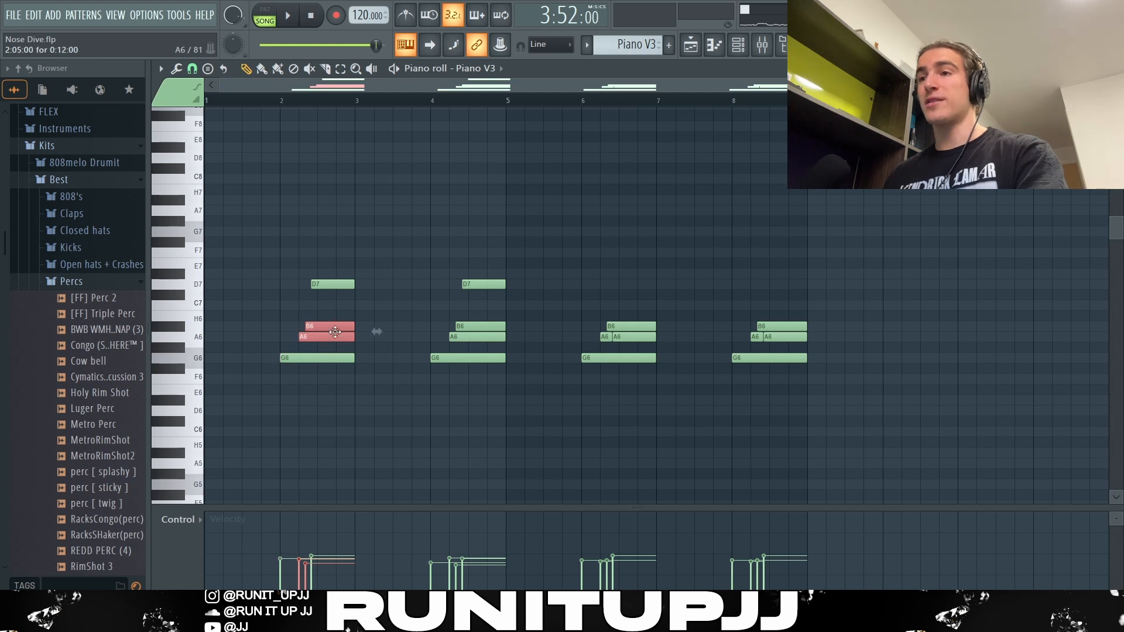
{"action": "left_click_drag", "start_coordinate": [326, 291], "coordinate": [383, 284]}
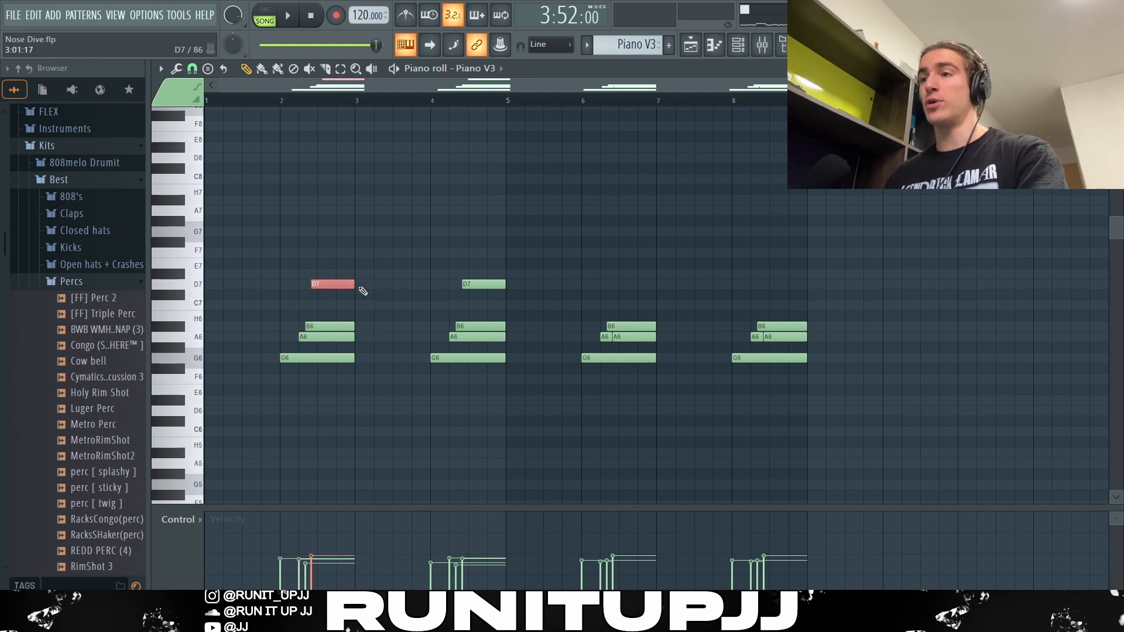
{"action": "left_click_drag", "start_coordinate": [355, 103], "coordinate": [525, 119]}
{"action": "left_click", "coordinate": [596, 202], "text": "ctrl"}
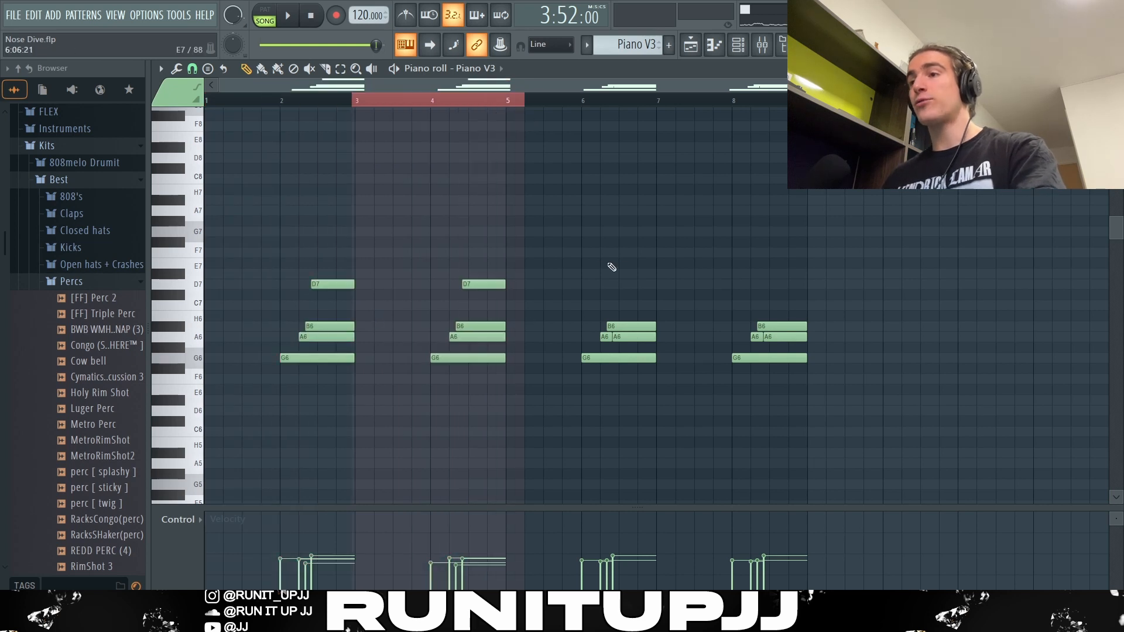
Highlight the varied Piano V3 note groups in bars 6 and 8, then clear the selection.
{"action": "left_click_drag", "start_coordinate": [578, 269], "coordinate": [620, 369]}
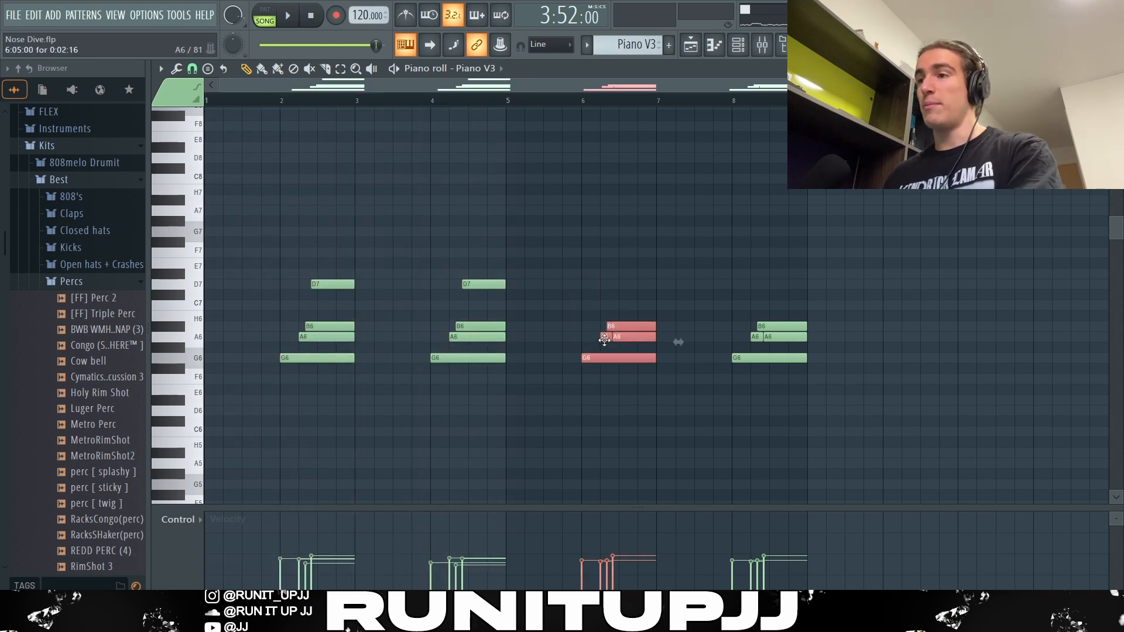
{"action": "left_click", "coordinate": [735, 326], "text": "ctrl"}
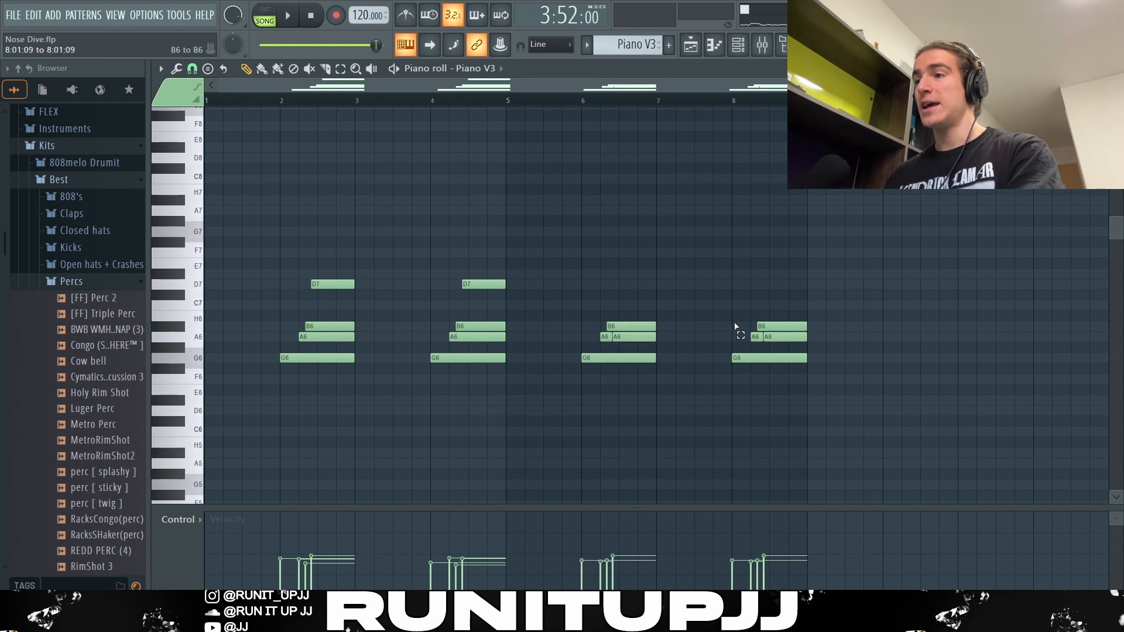
{"action": "left_click_drag", "start_coordinate": [736, 327], "coordinate": [786, 343]}
{"action": "left_click", "coordinate": [729, 252], "text": "ctrl"}
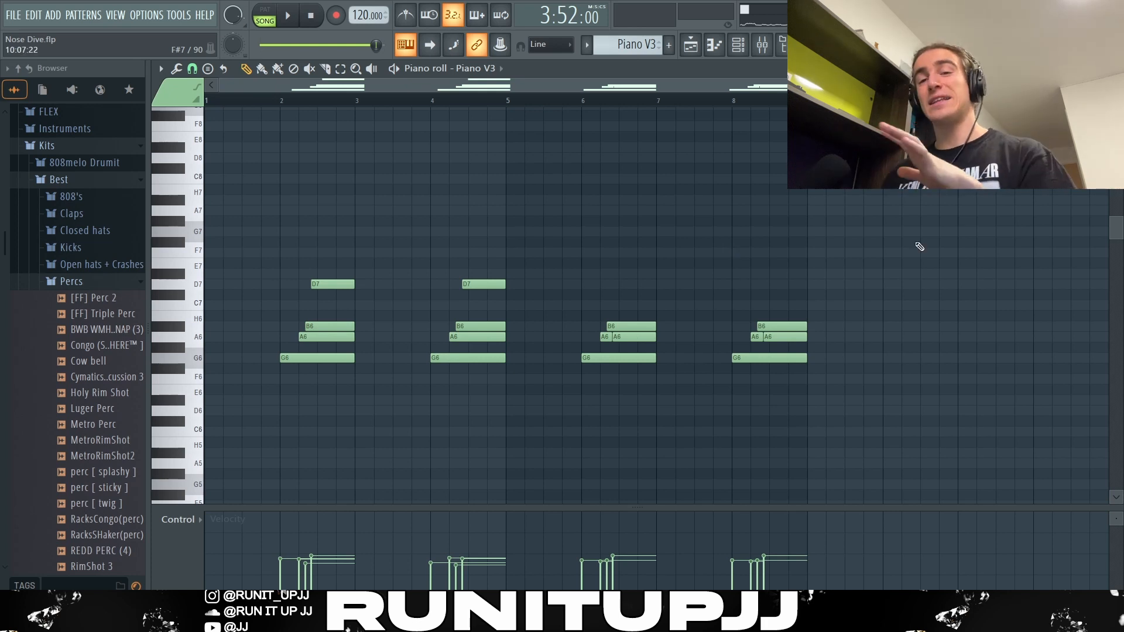
Try randomizing the velocities of the Piano V3 notes and cancel the randomizer.
{"action": "key", "text": "alt+r"}
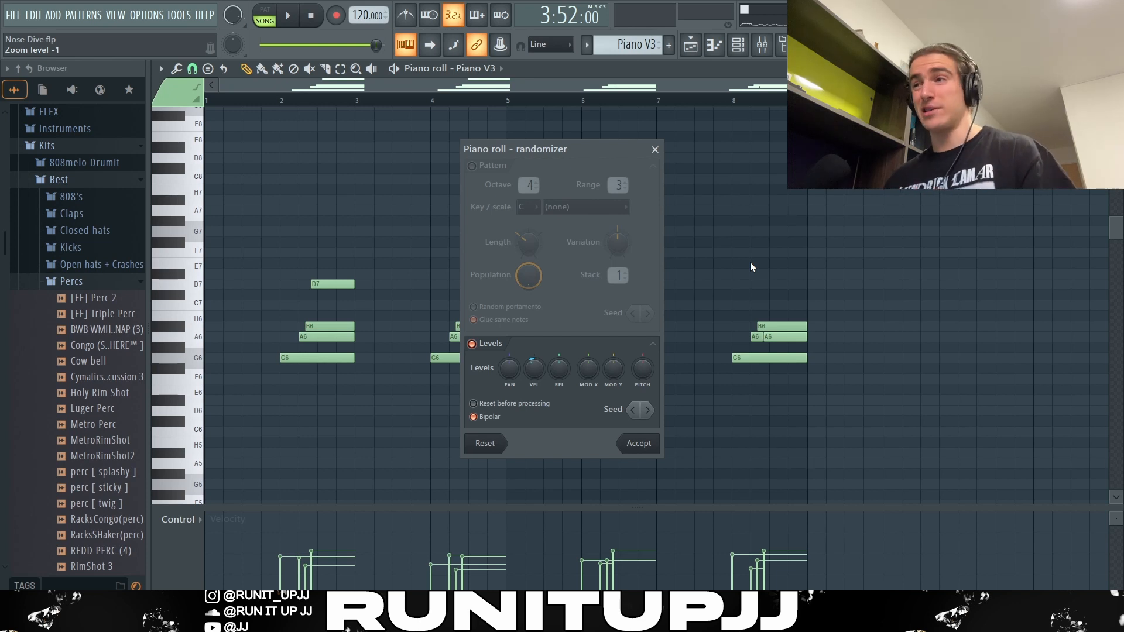
{"action": "key", "text": "Escape"}
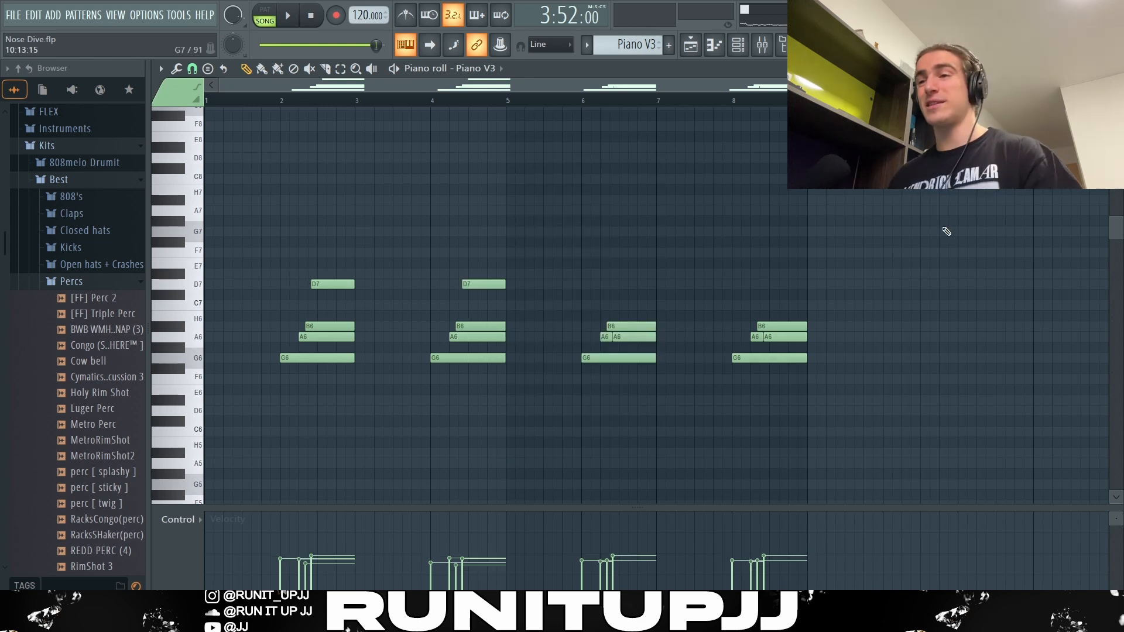
Play the Piano V3 part, and play the layered melody in the playlist from bar 41 with the drums muted.
{"action": "key", "text": "space"}
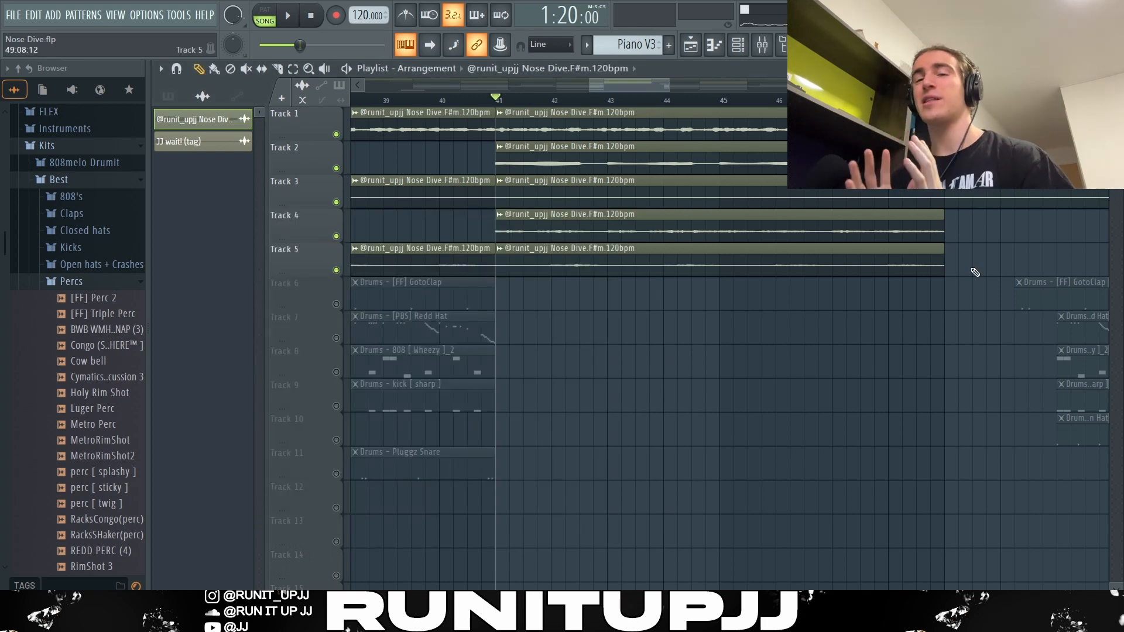
{"action": "key", "text": "space"}
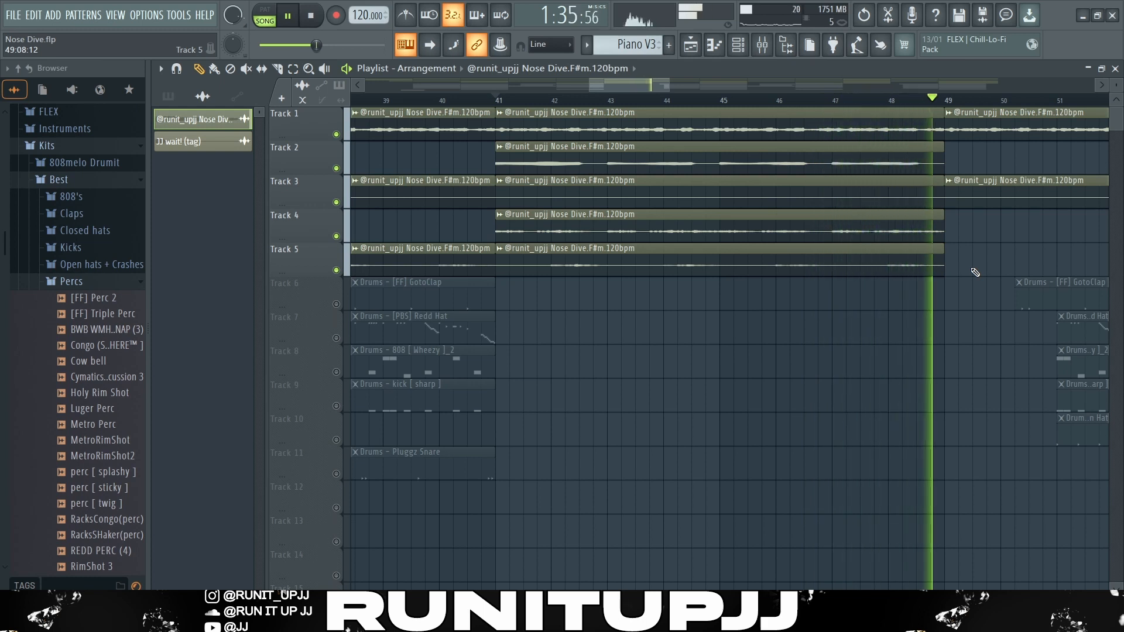
{"action": "key", "text": "space"}
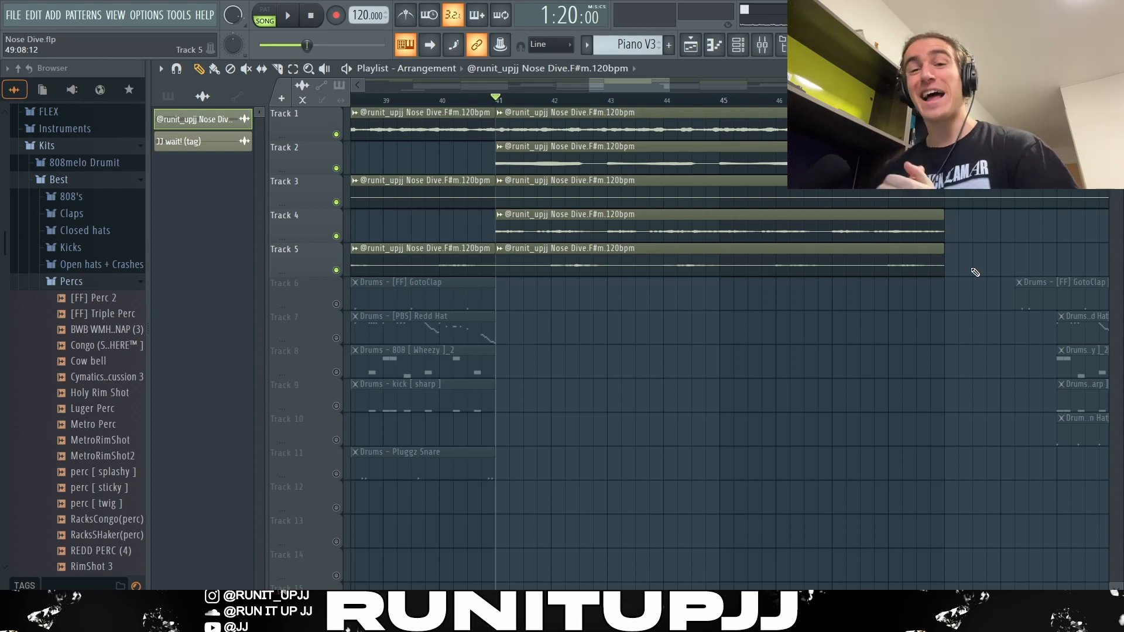
Open the [FF] GotoClap piano roll and highlight the extra claps in bars 2 and 6.
{"action": "key", "text": "F7"}
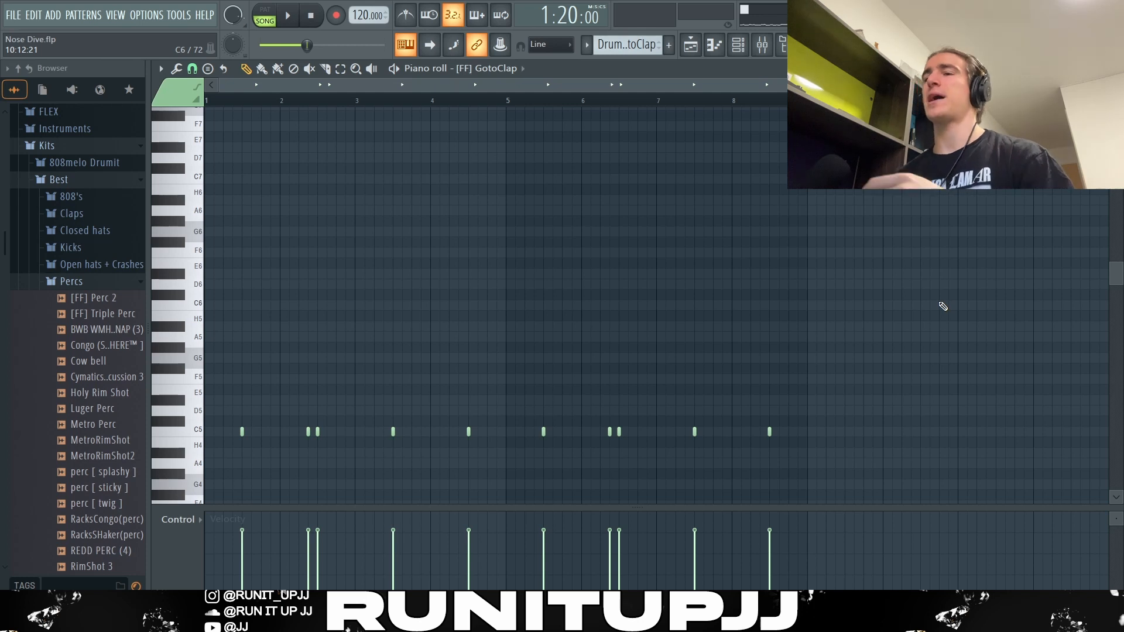
{"action": "left_click", "coordinate": [307, 432]}
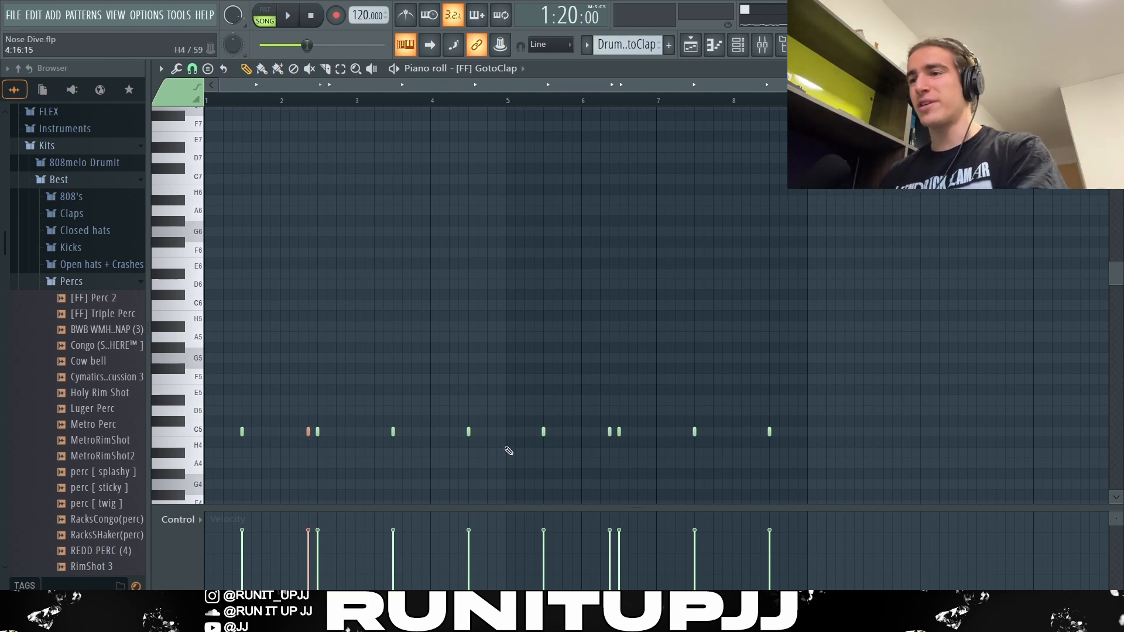
{"action": "left_click", "coordinate": [609, 432], "text": "ctrl"}
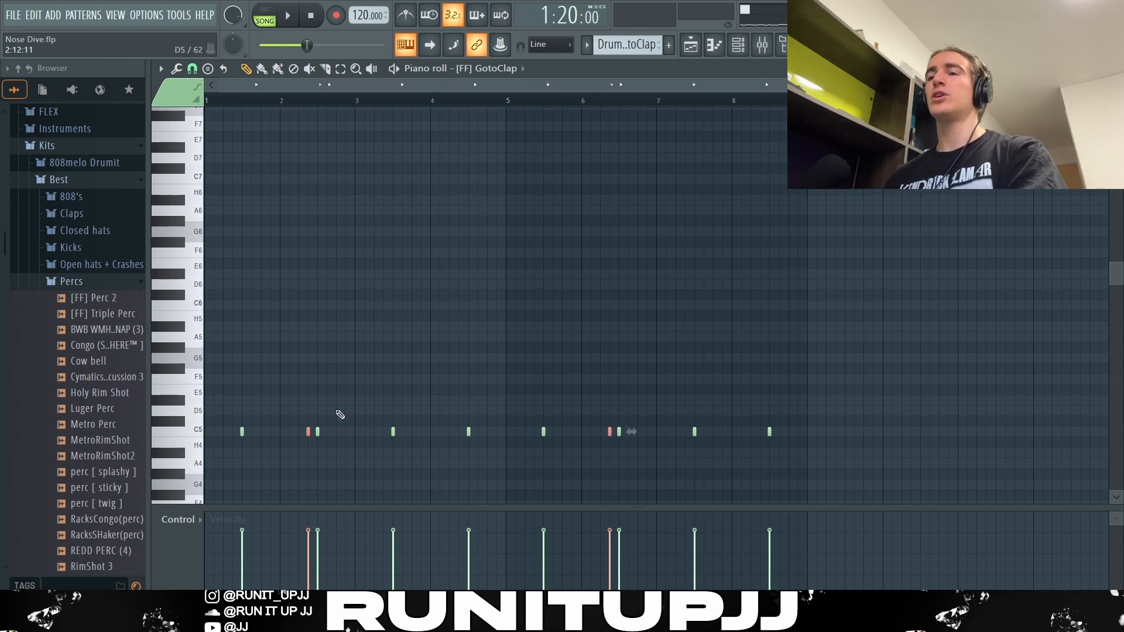
{"action": "left_click", "coordinate": [866, 305], "text": "ctrl"}
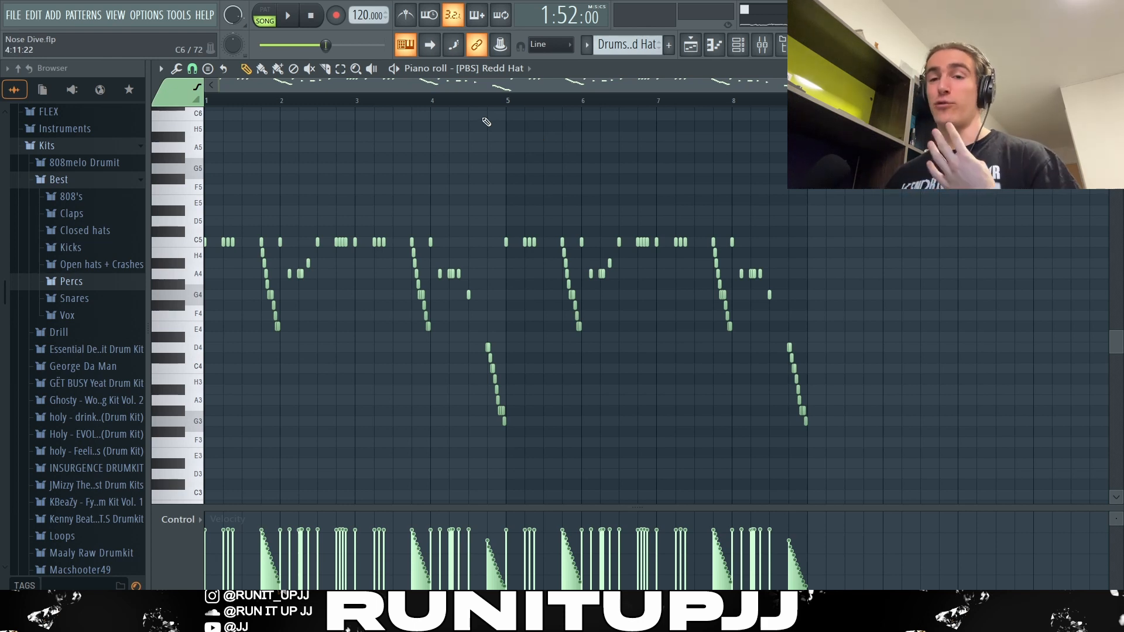
Highlight the first four bars of the [PBS] Redd Hat pattern and the group of three C5 hats in bar 1.
{"action": "left_click_drag", "start_coordinate": [504, 100], "coordinate": [261, 181]}
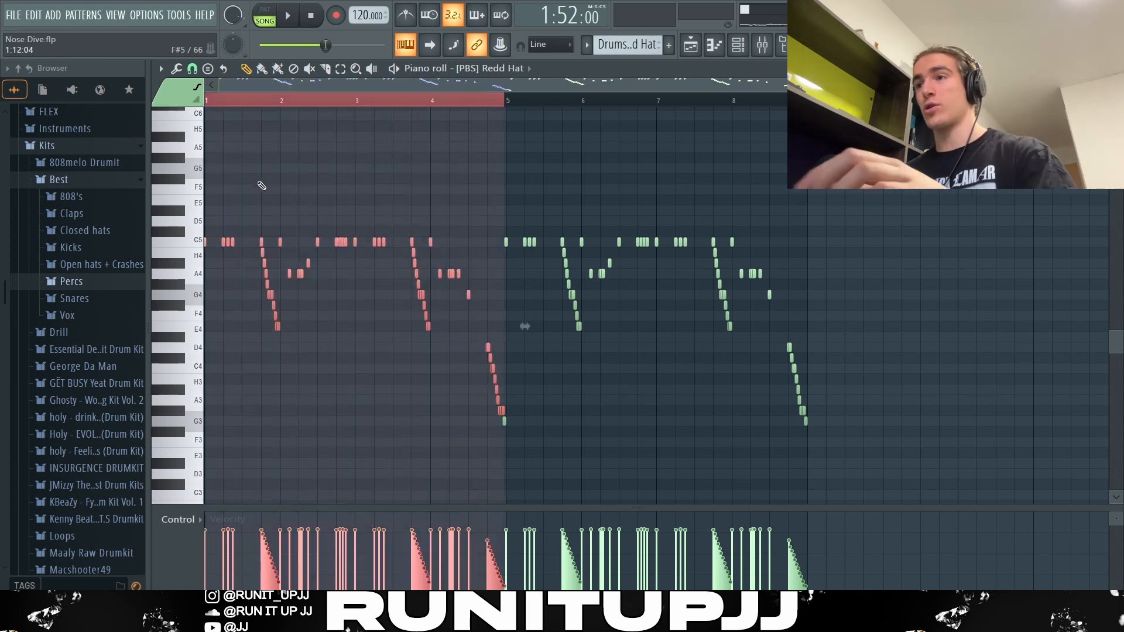
{"action": "scroll", "coordinate": [266, 274], "scroll_direction": "up", "scroll_amount": 3}
{"action": "left_click", "coordinate": [331, 101], "text": "ctrl"}
{"action": "scroll", "coordinate": [228, 244], "scroll_direction": "up", "scroll_amount": 3}
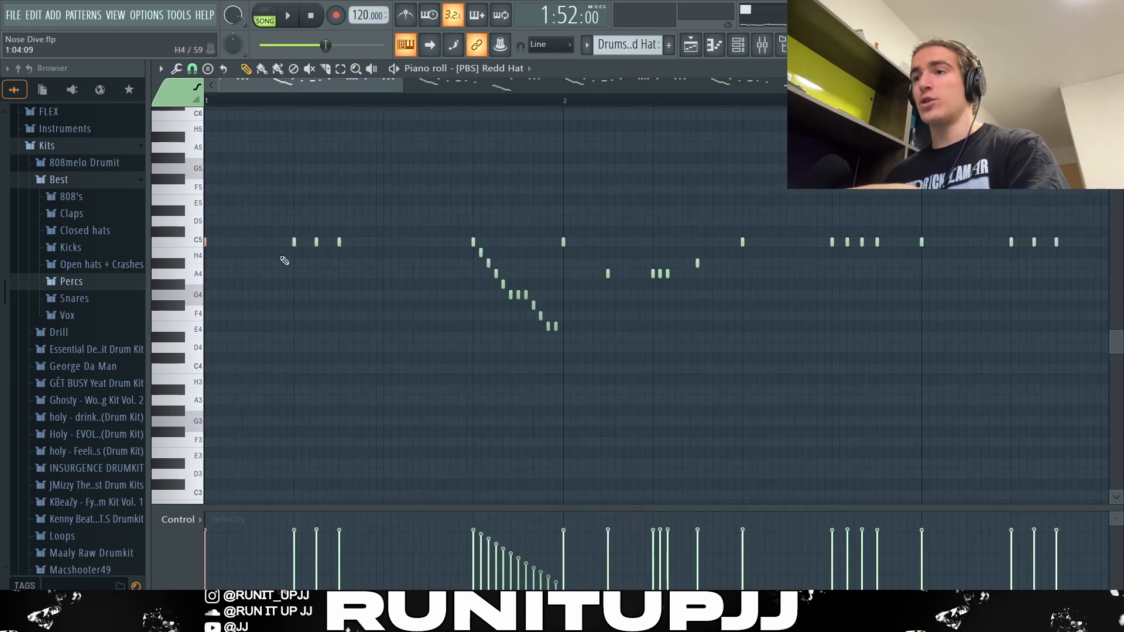
{"action": "left_click_drag", "start_coordinate": [288, 247], "coordinate": [367, 235]}
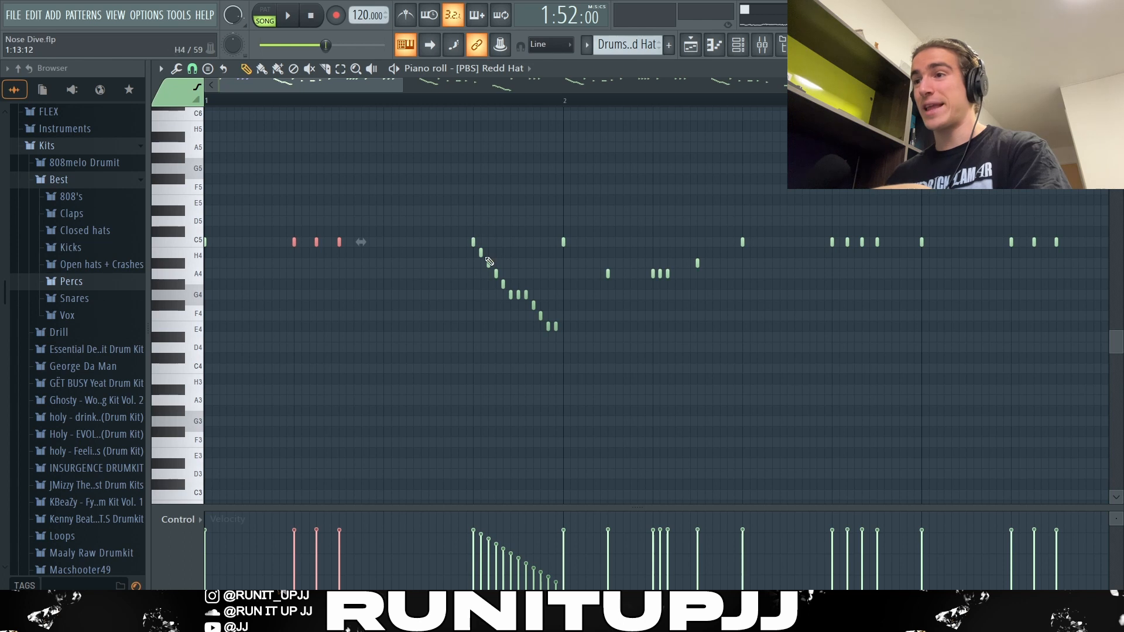
Try a steeper descending pitch slide on the hi-hat roll at the end of bar 1 and undo it.
{"action": "right_click", "coordinate": [484, 208]}
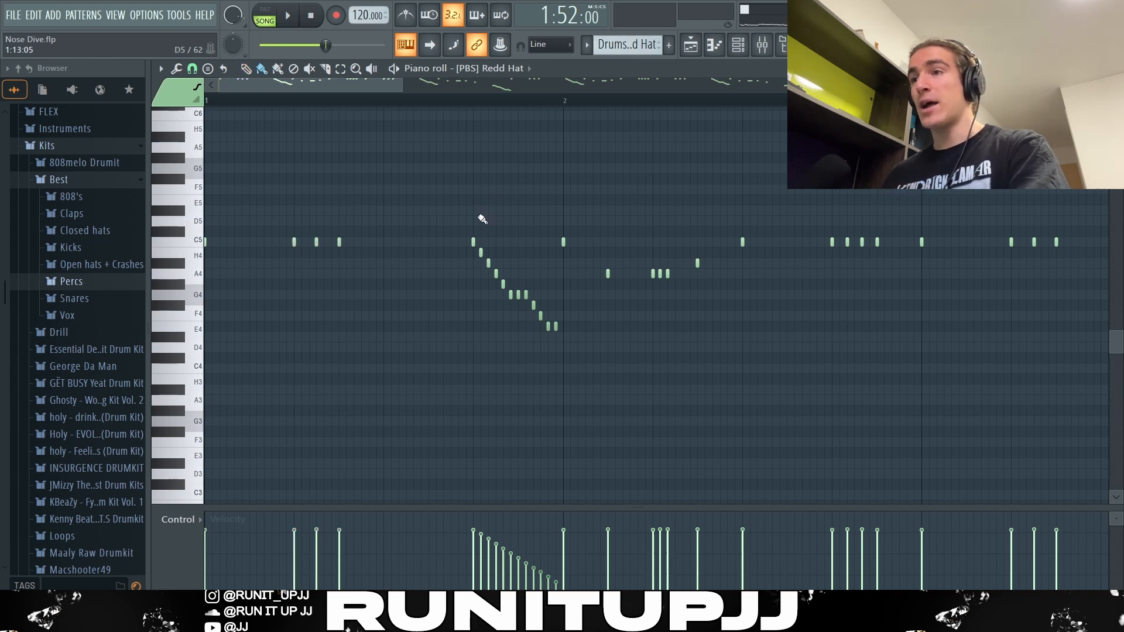
{"action": "mouse_move", "coordinate": [480, 206]}
{"action": "left_mouse_down"}
{"action": "mouse_move", "coordinate": [547, 326]}
{"action": "mouse_move", "coordinate": [560, 411]}
{"action": "left_mouse_up"}
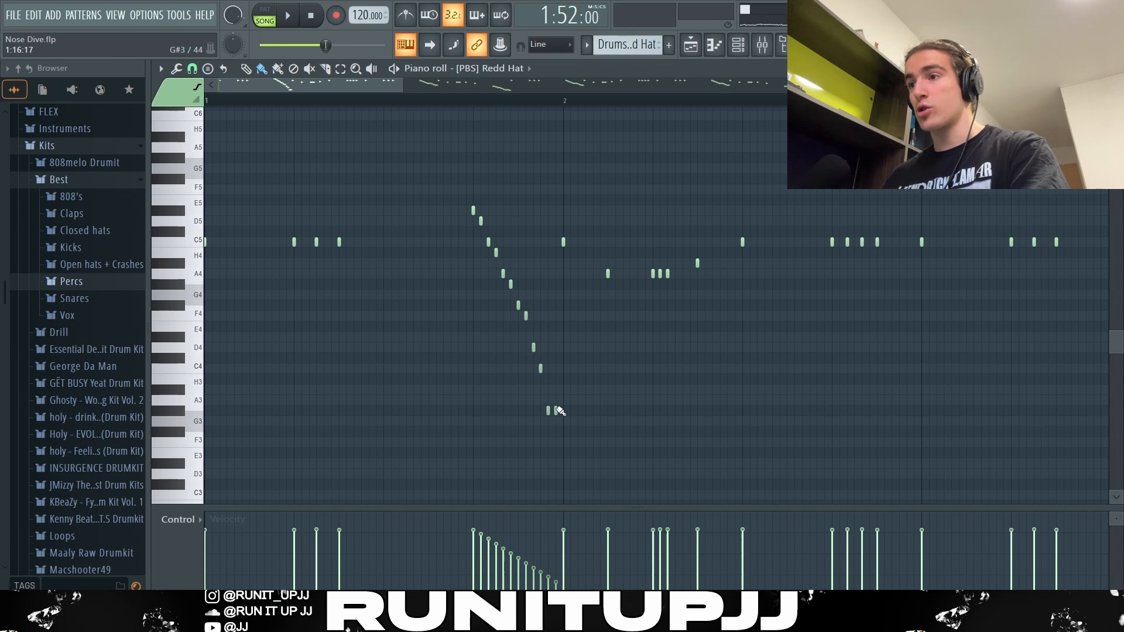
{"action": "key", "text": "ctrl+z"}
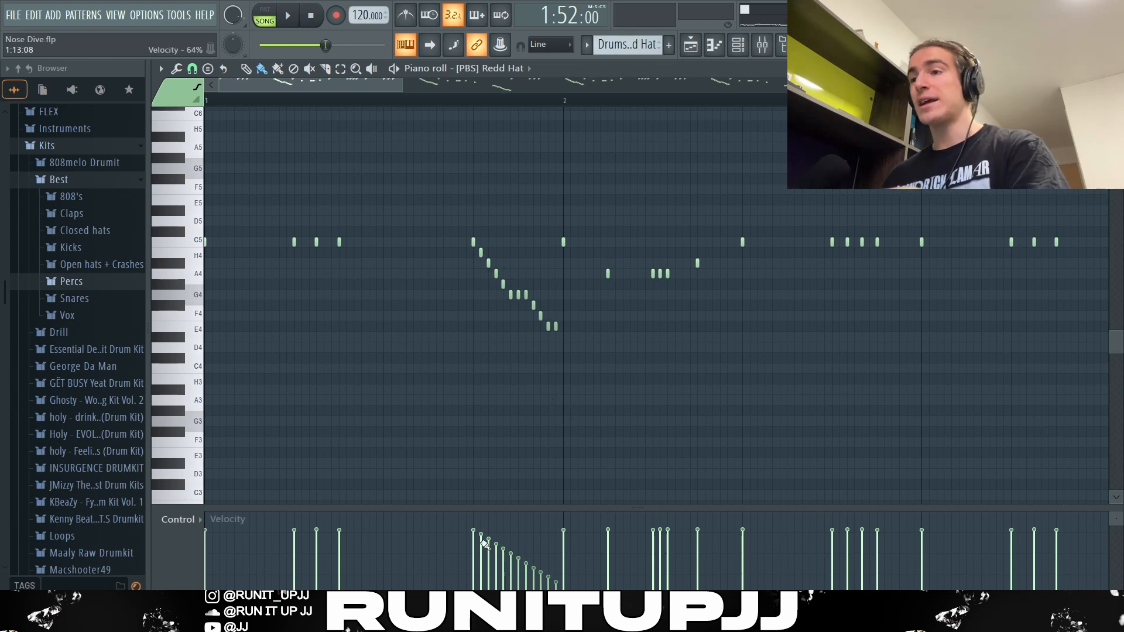
Redraw the falling velocity ramp on the hi-hat roll at the end of bar 1.
{"action": "left_click_drag", "start_coordinate": [487, 538], "coordinate": [546, 581]}
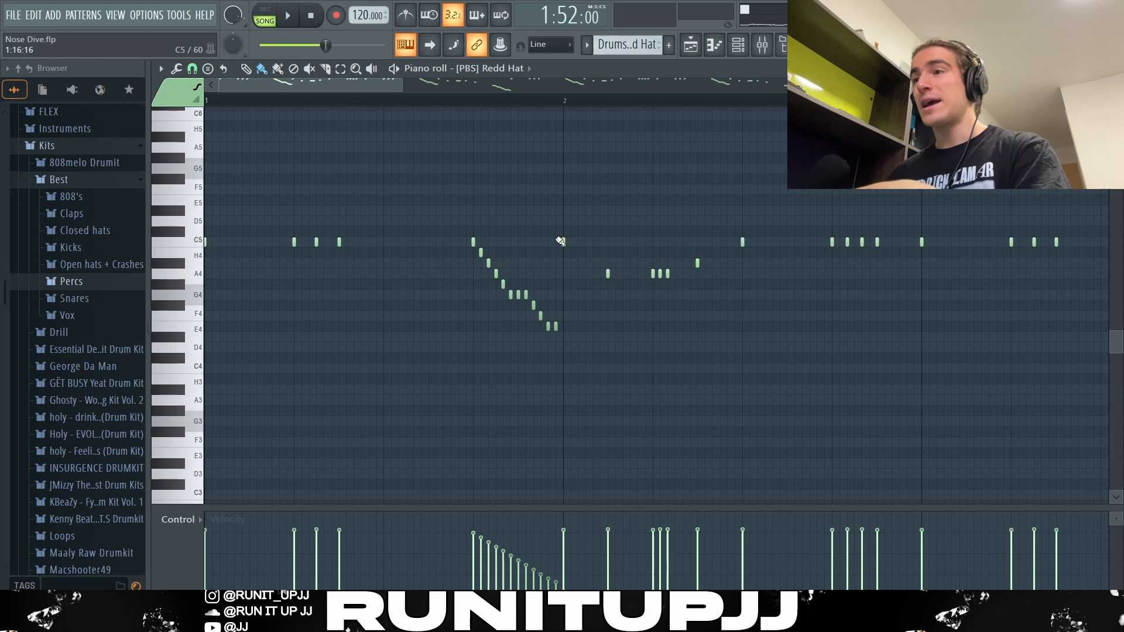
Highlight the C5 hats in bar 1, the pitched hats in bar 2 and the group of four C5 hats before bar 3.
{"action": "left_click_drag", "start_coordinate": [557, 236], "coordinate": [575, 246]}
{"action": "left_click_drag", "start_coordinate": [395, 251], "coordinate": [206, 239]}
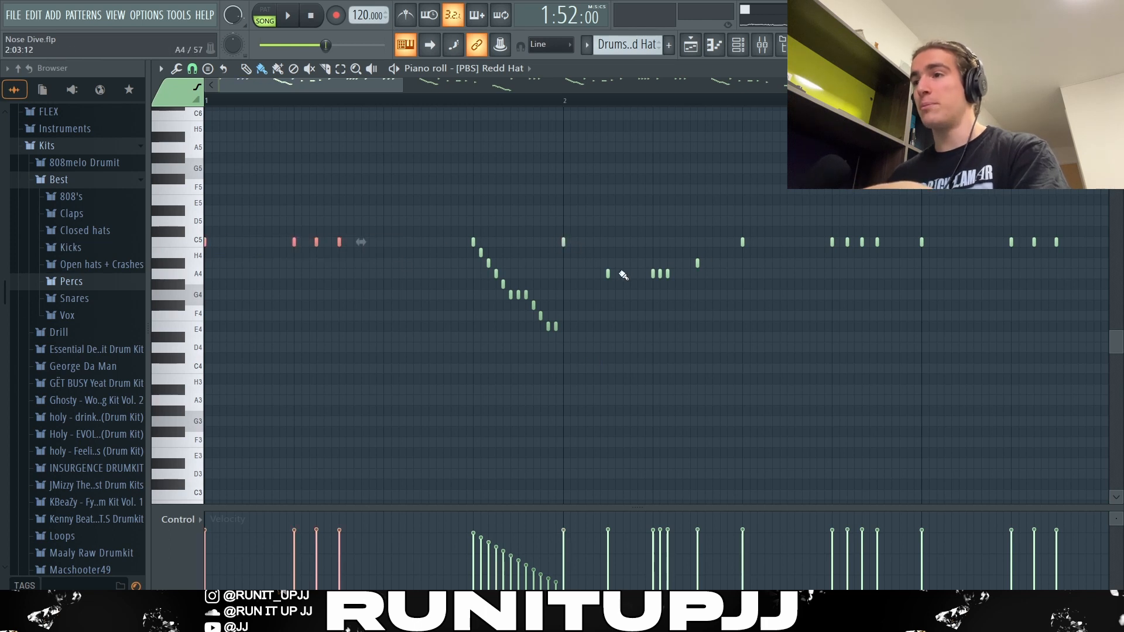
{"action": "left_click_drag", "start_coordinate": [618, 278], "coordinate": [676, 268]}
{"action": "left_click_drag", "start_coordinate": [693, 262], "coordinate": [713, 273]}
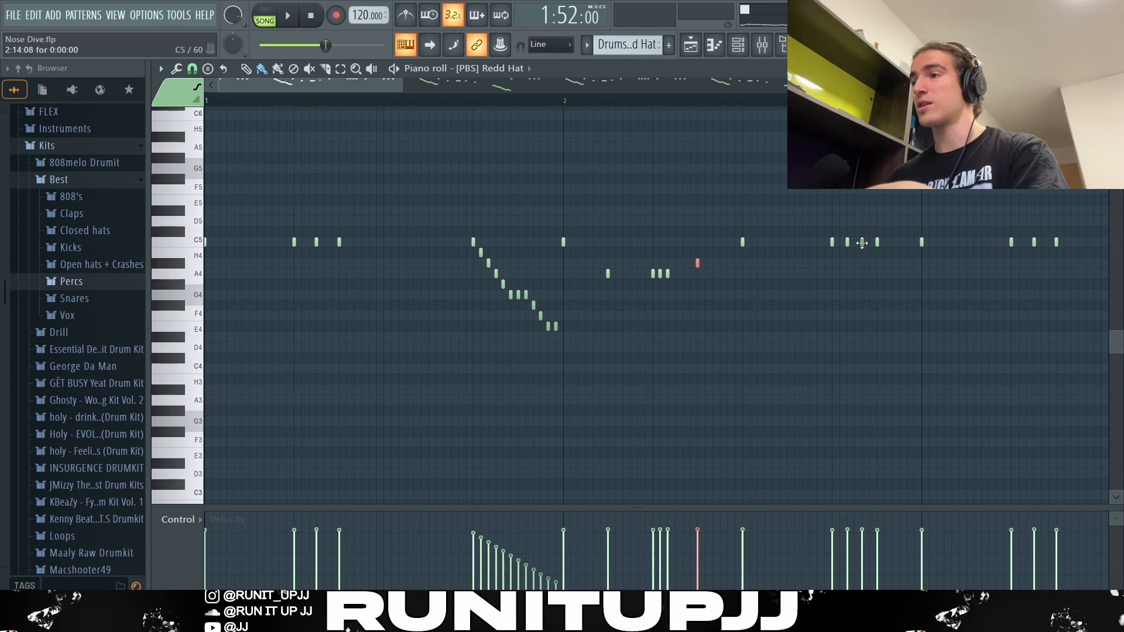
{"action": "left_click_drag", "start_coordinate": [823, 234], "coordinate": [898, 263]}
Highlight the Redd Hat pattern's first two bars, the descending variation at the end of bar 4, and the complete first four bars.
{"action": "scroll", "coordinate": [898, 263], "scroll_direction": "down", "scroll_amount": 4}
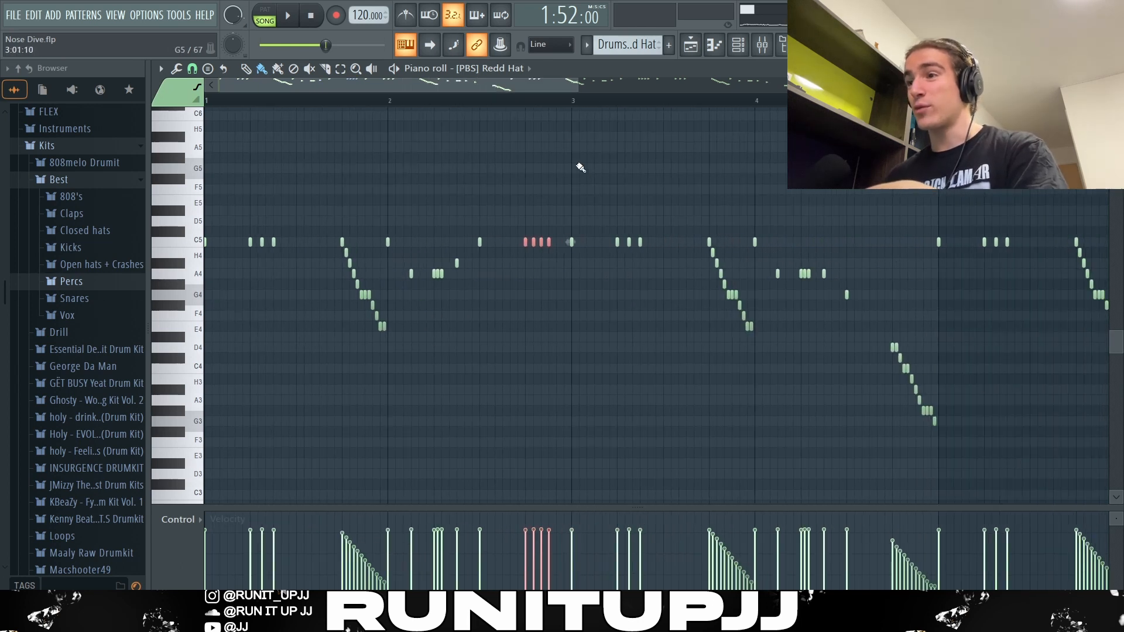
{"action": "left_click_drag", "start_coordinate": [573, 106], "coordinate": [206, 102]}
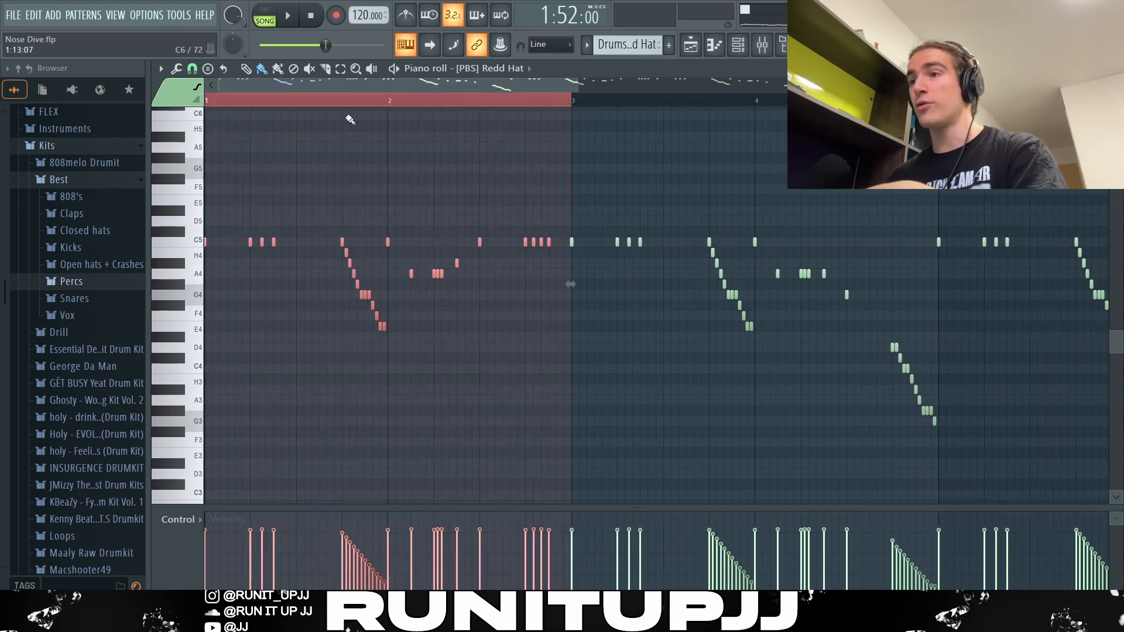
{"action": "left_click", "coordinate": [839, 222], "text": "ctrl"}
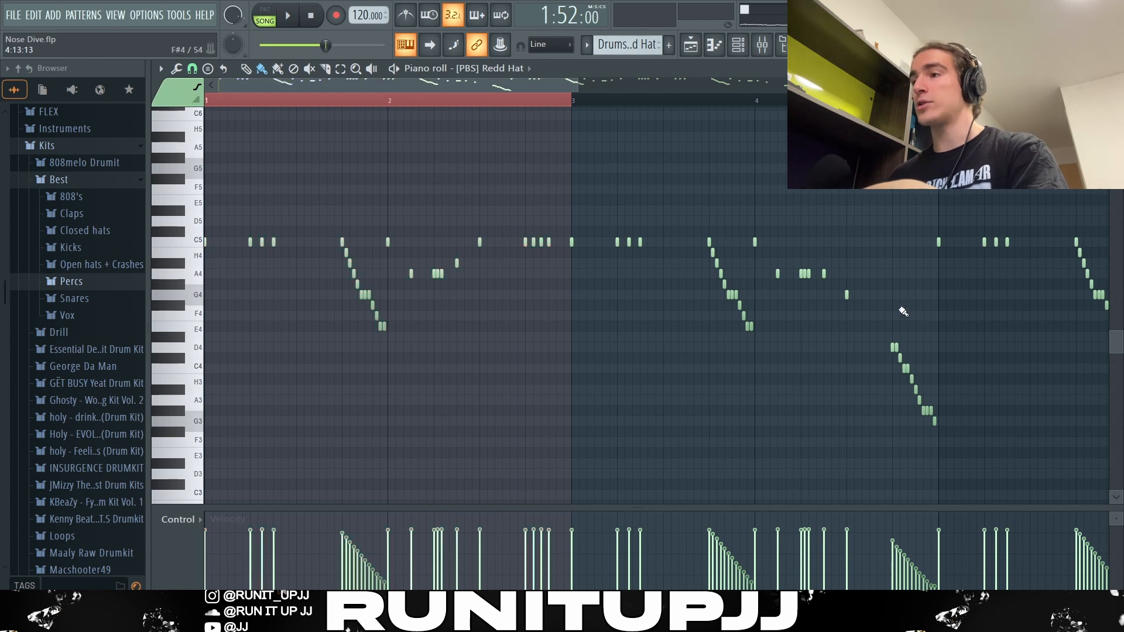
{"action": "left_click_drag", "start_coordinate": [798, 248], "coordinate": [953, 466]}
{"action": "key", "text": "ctrl+d"}
{"action": "scroll", "coordinate": [644, 193], "scroll_direction": "down", "scroll_amount": 3}
{"action": "left_click_drag", "start_coordinate": [535, 104], "coordinate": [4, 175]}
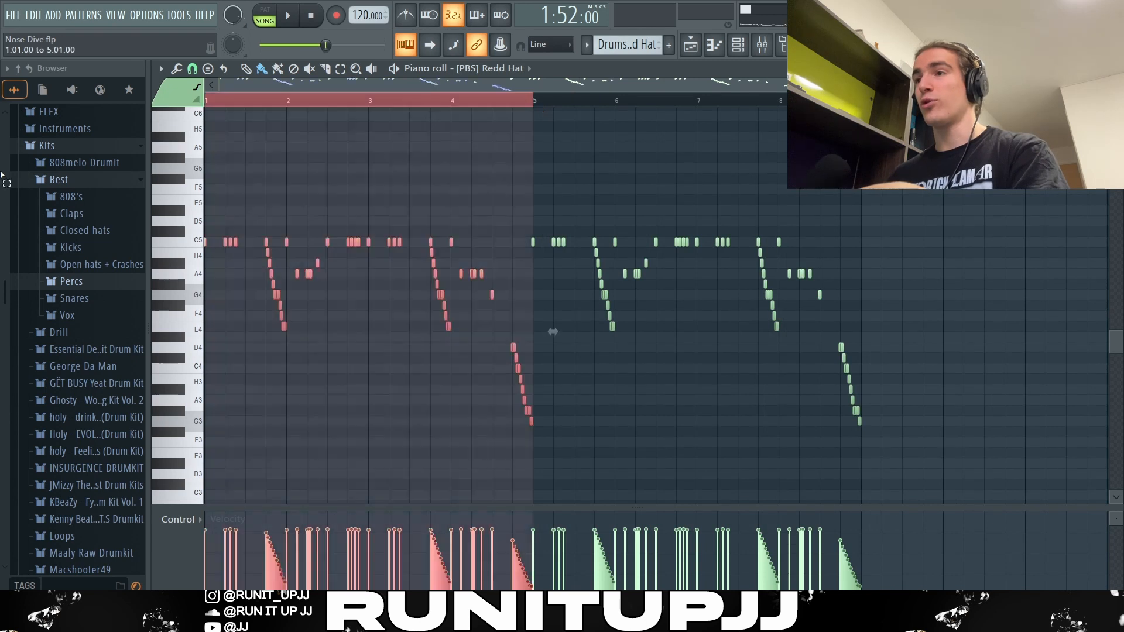
Undo the stray note paste in the Redd Hat pattern, clear the selection and return to the Draw tool.
{"action": "key", "text": "ctrl+z"}
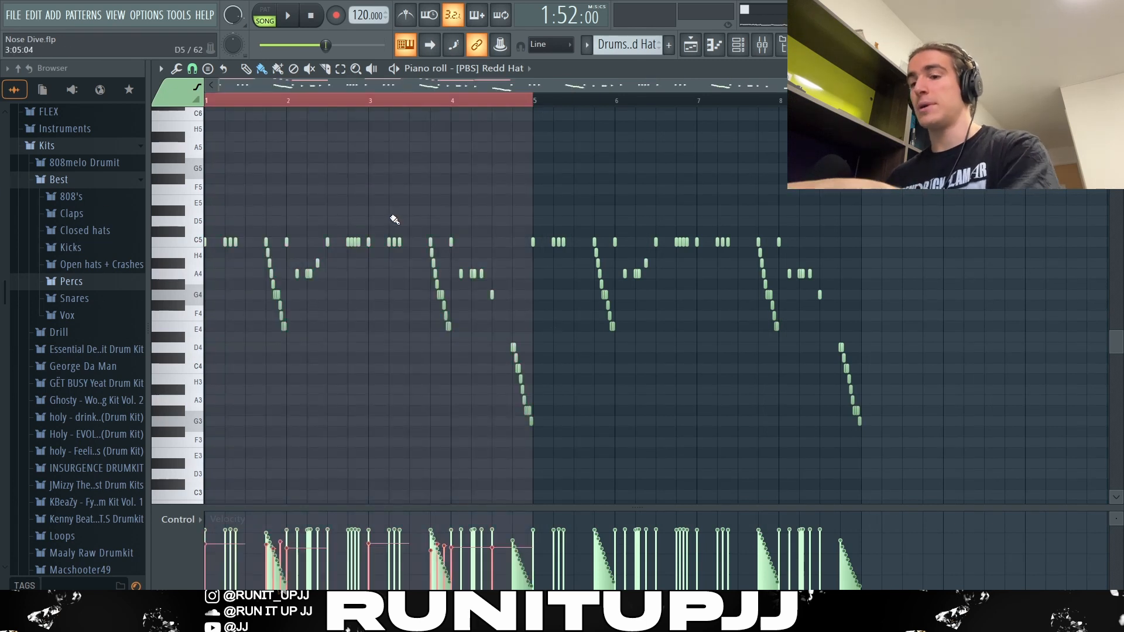
{"action": "key", "text": "ctrl+z"}
{"action": "key", "text": "ctrl+d"}
{"action": "key", "text": "p"}
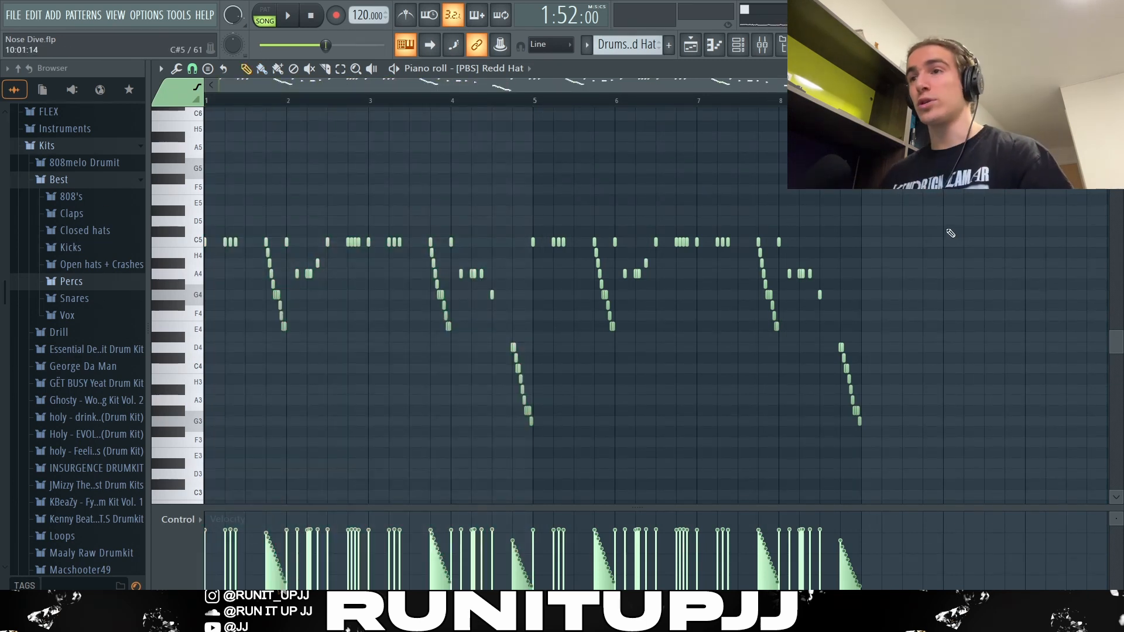
Set the piano roll snap to Main and play the song with the Redd Hat pattern through its eight bars.
{"action": "left_click", "coordinate": [192, 69]}
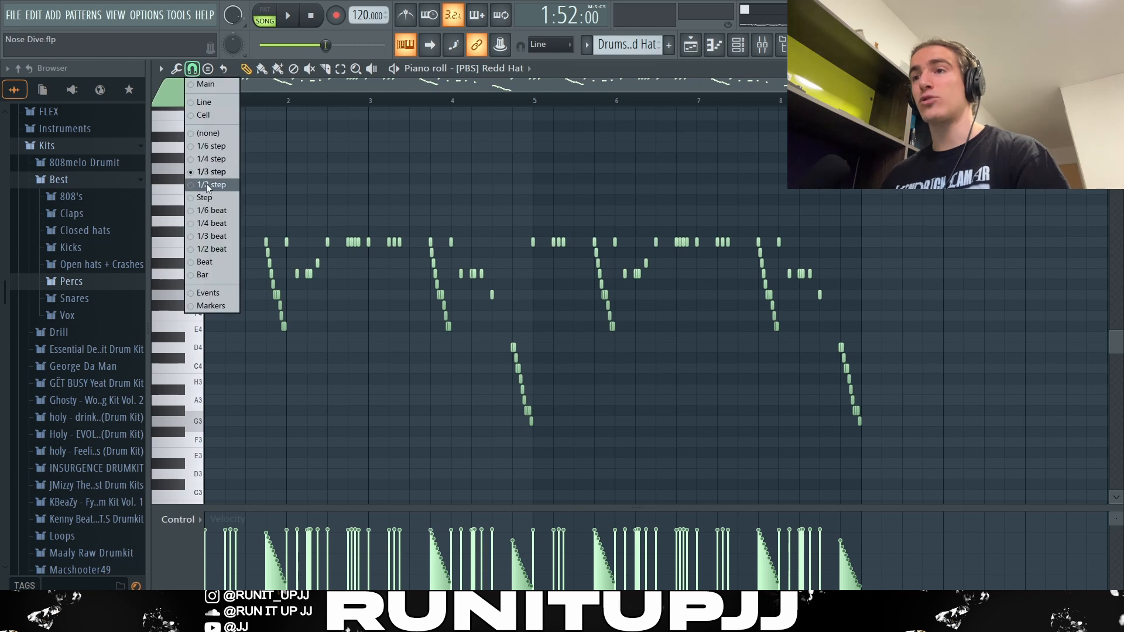
{"action": "left_click", "coordinate": [205, 84]}
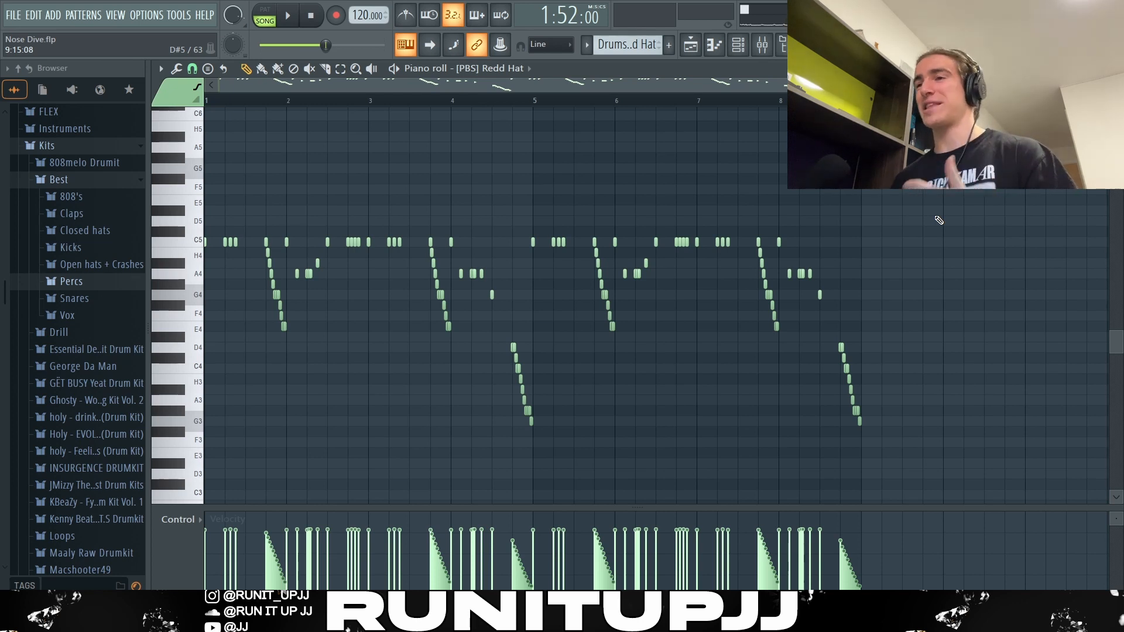
{"action": "key", "text": "space"}
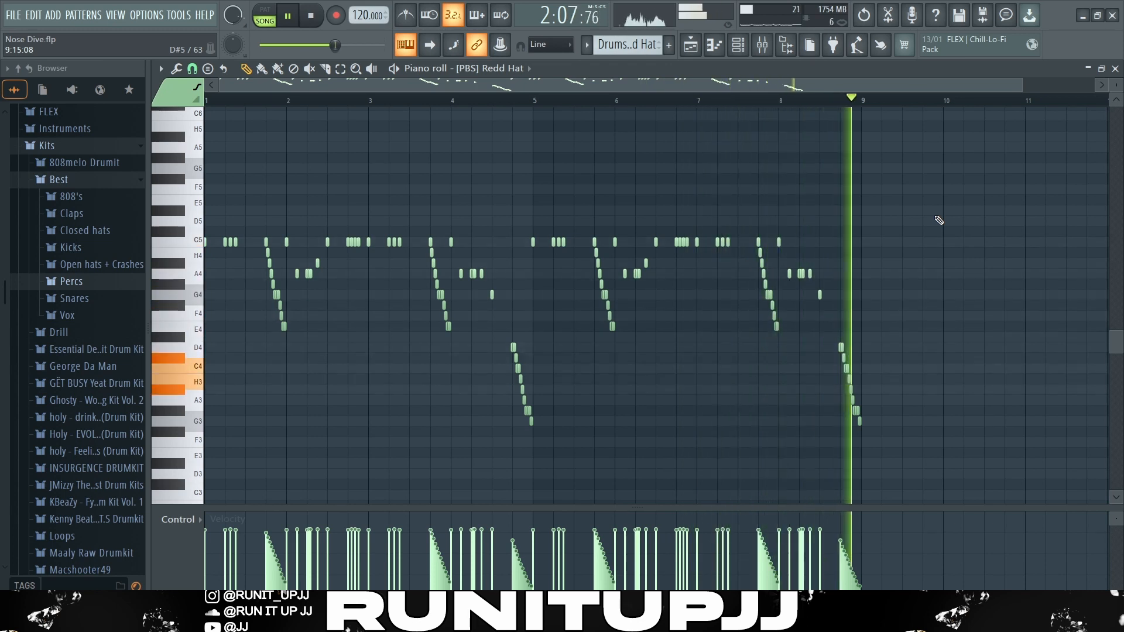
{"action": "key", "text": "space"}
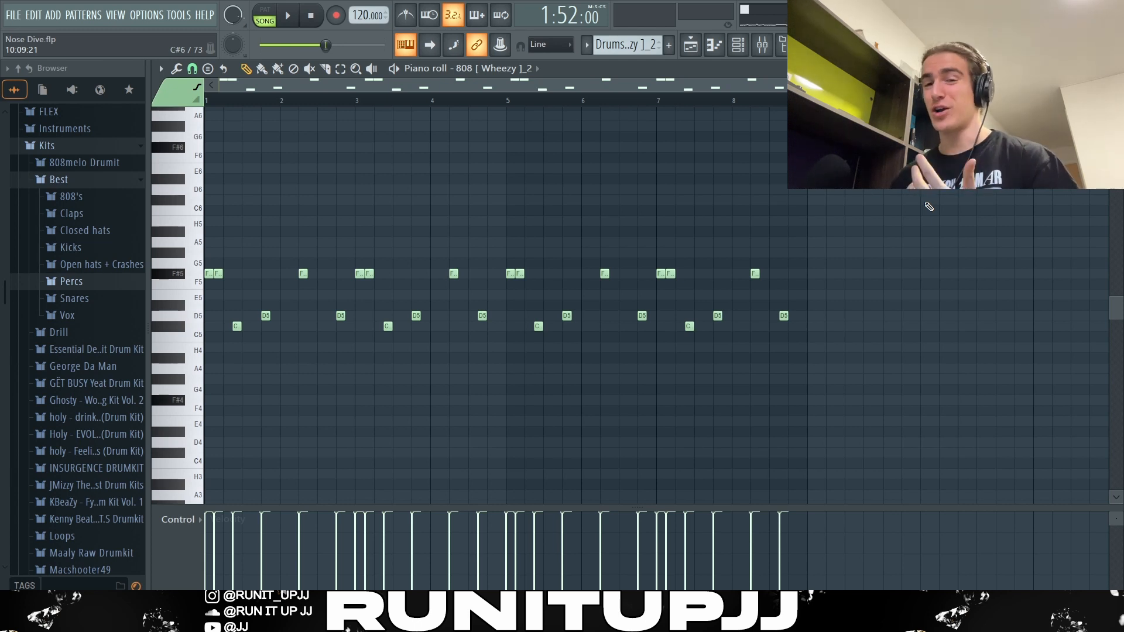
Highlight the 808's F#5 notes, its lower C#5 and D5 notes, and its first two bars, and clear the selection.
{"action": "left_click_drag", "start_coordinate": [817, 259], "coordinate": [169, 283]}
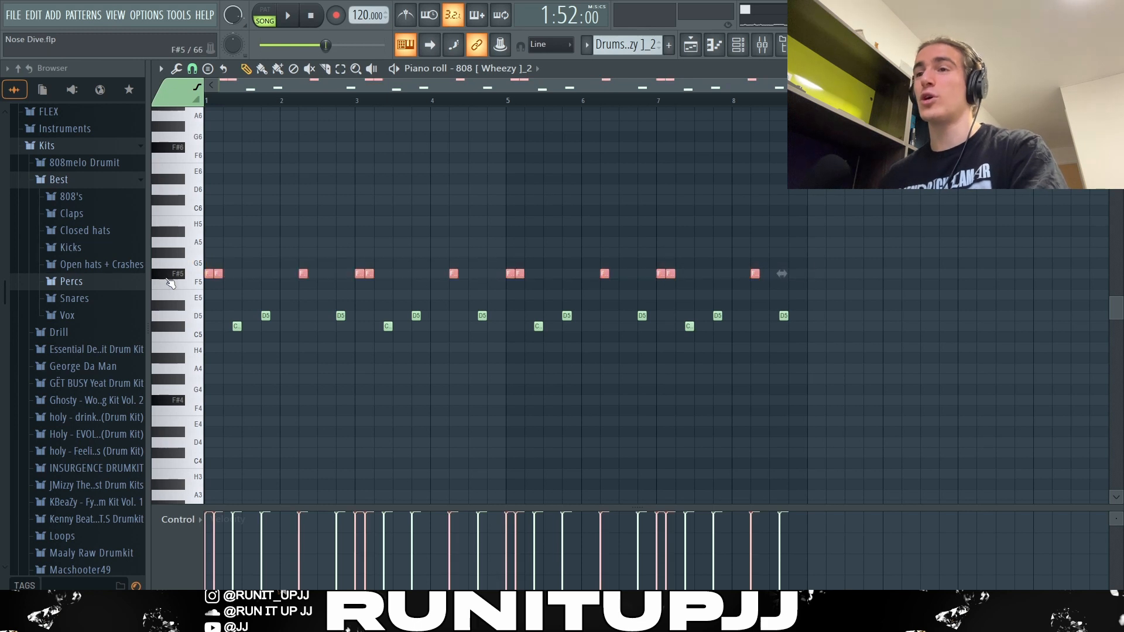
{"action": "left_click", "coordinate": [224, 310], "text": "ctrl"}
{"action": "left_click_drag", "start_coordinate": [224, 311], "coordinate": [809, 370]}
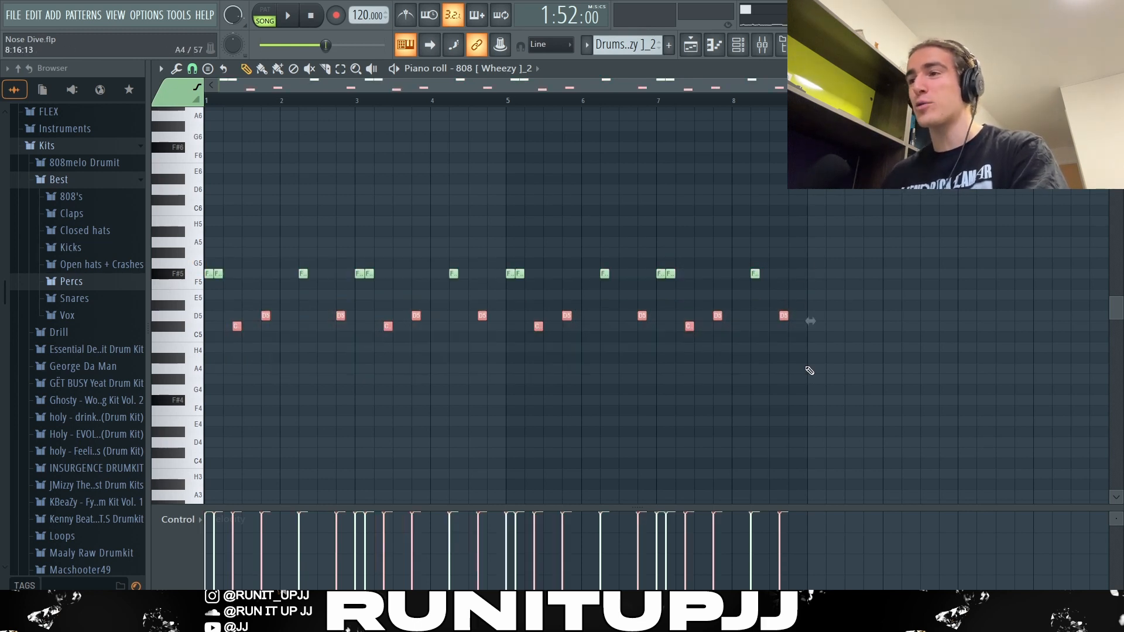
{"action": "left_click", "coordinate": [830, 394]}
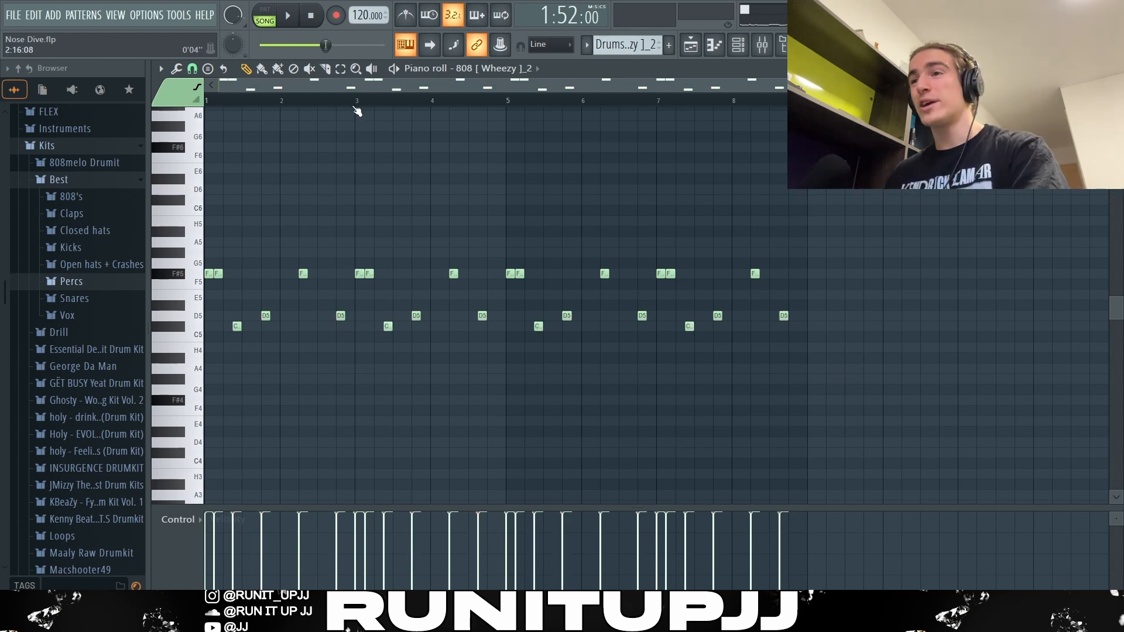
{"action": "left_click_drag", "start_coordinate": [355, 105], "coordinate": [3, 134]}
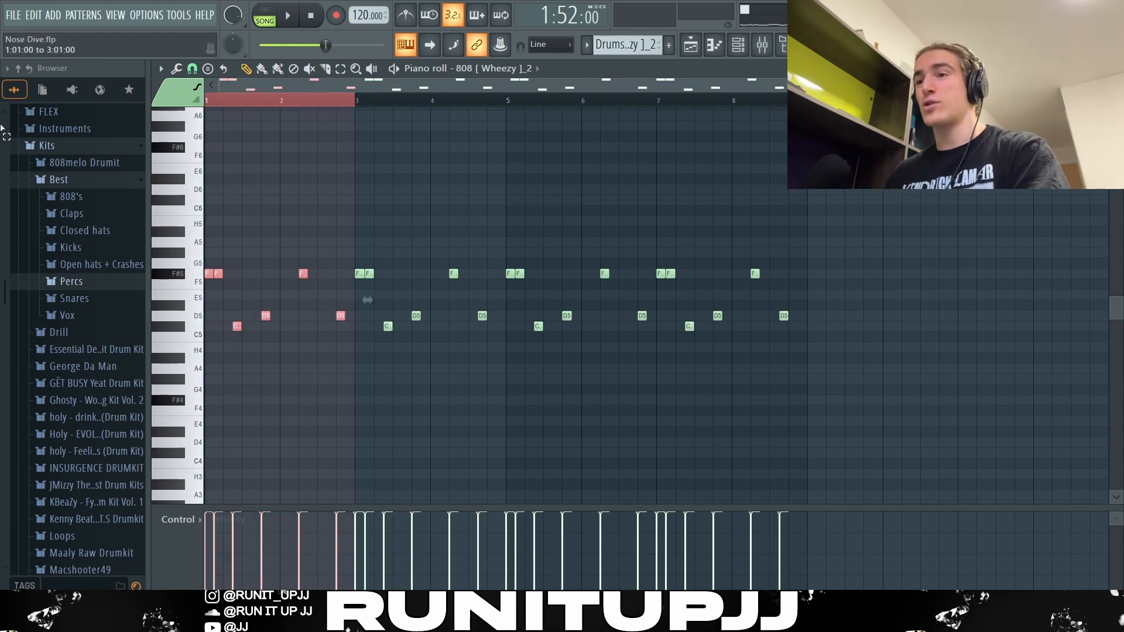
{"action": "left_click", "coordinate": [925, 379]}
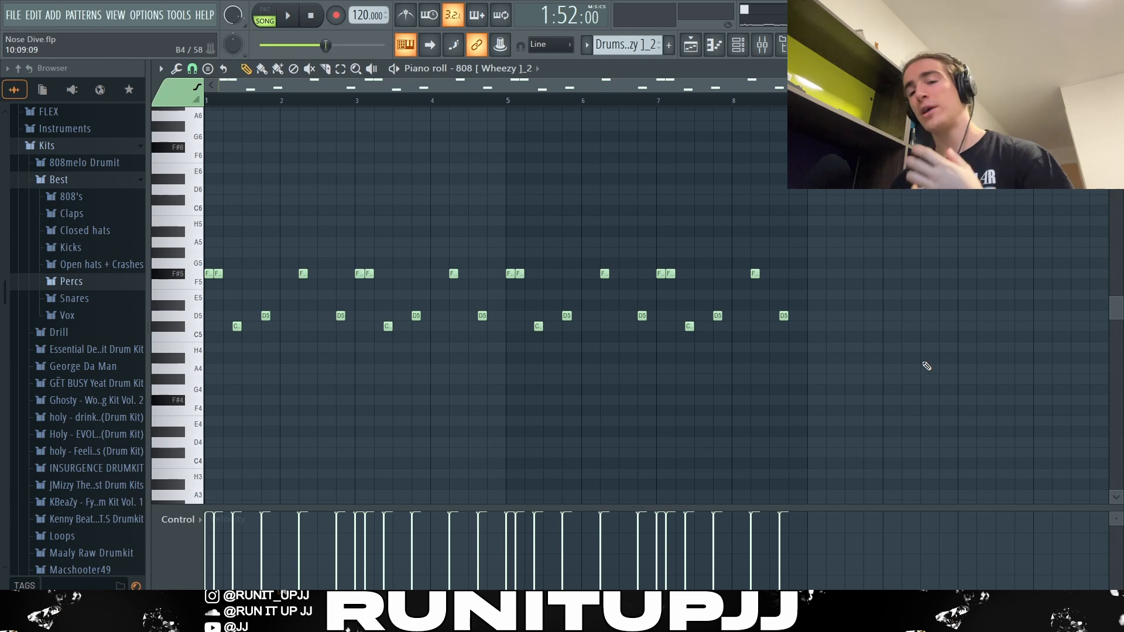
Select all notes of the 808 pattern to show its full range, clear the selection and play the song.
{"action": "key", "text": "ctrl+a"}
{"action": "scroll", "coordinate": [752, 337], "scroll_direction": "down", "scroll_amount": 3}
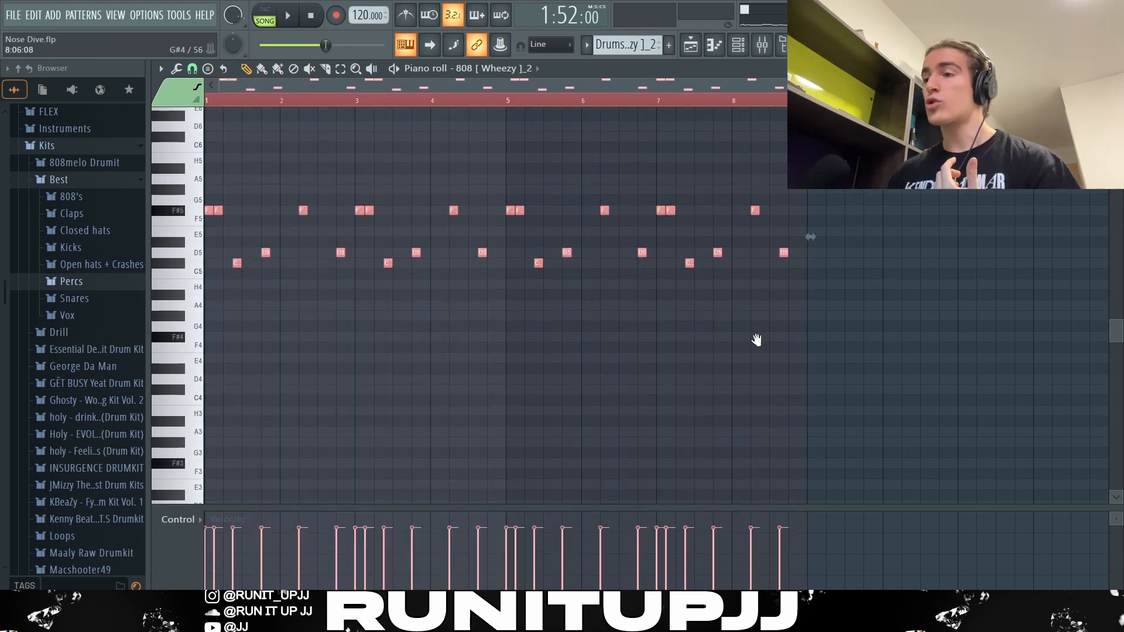
{"action": "scroll", "coordinate": [757, 340], "scroll_direction": "up", "scroll_amount": 4}
{"action": "scroll", "coordinate": [761, 345], "scroll_direction": "up", "scroll_amount": 2}
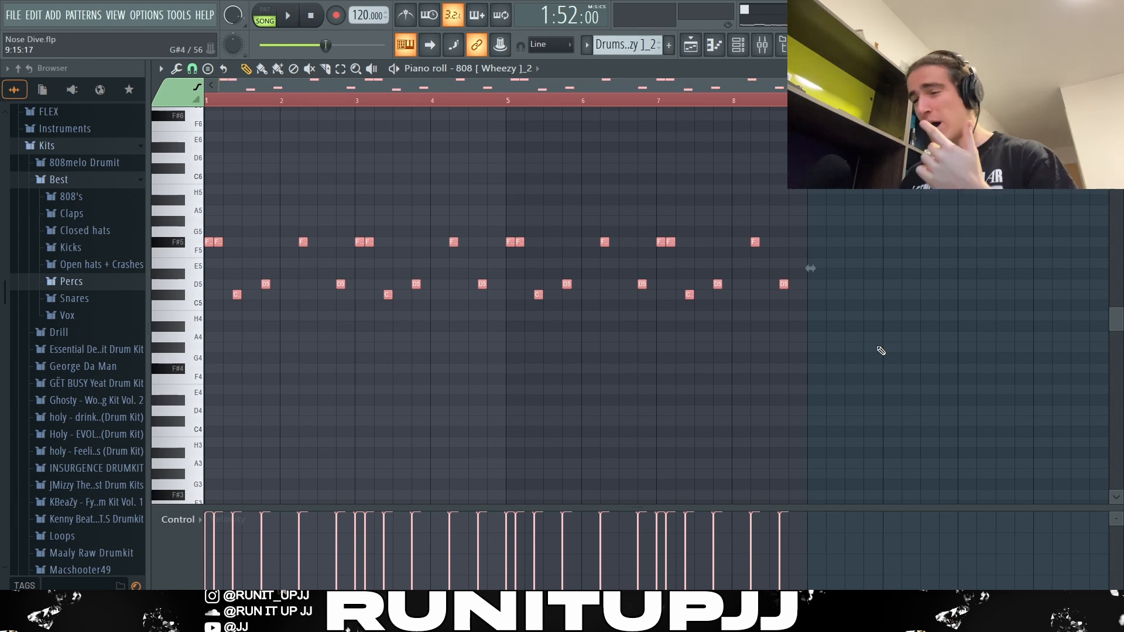
{"action": "key", "text": "ctrl+d"}
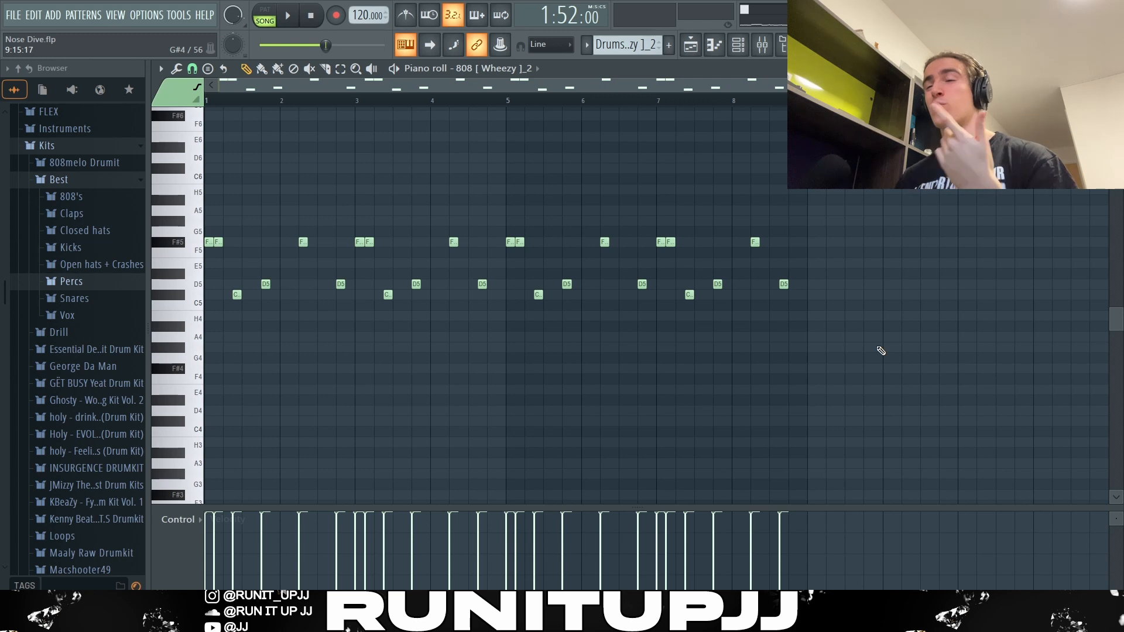
{"action": "key", "text": "space"}
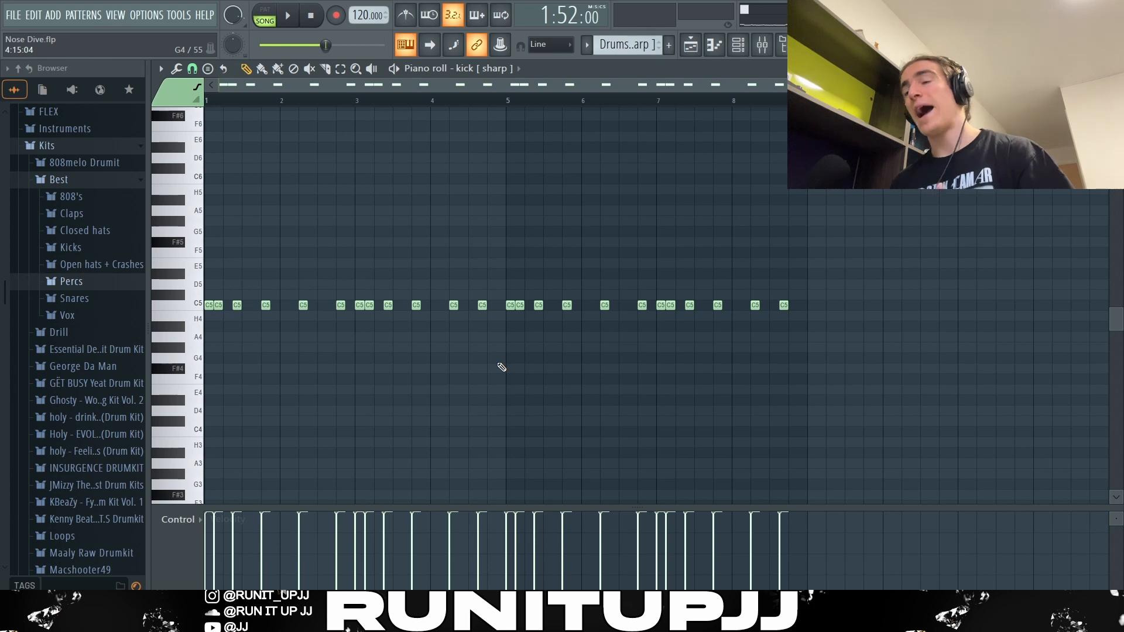
Highlight every note of the kick [ sharp ] pattern across its eight bars.
{"action": "key", "text": "ctrl+a"}
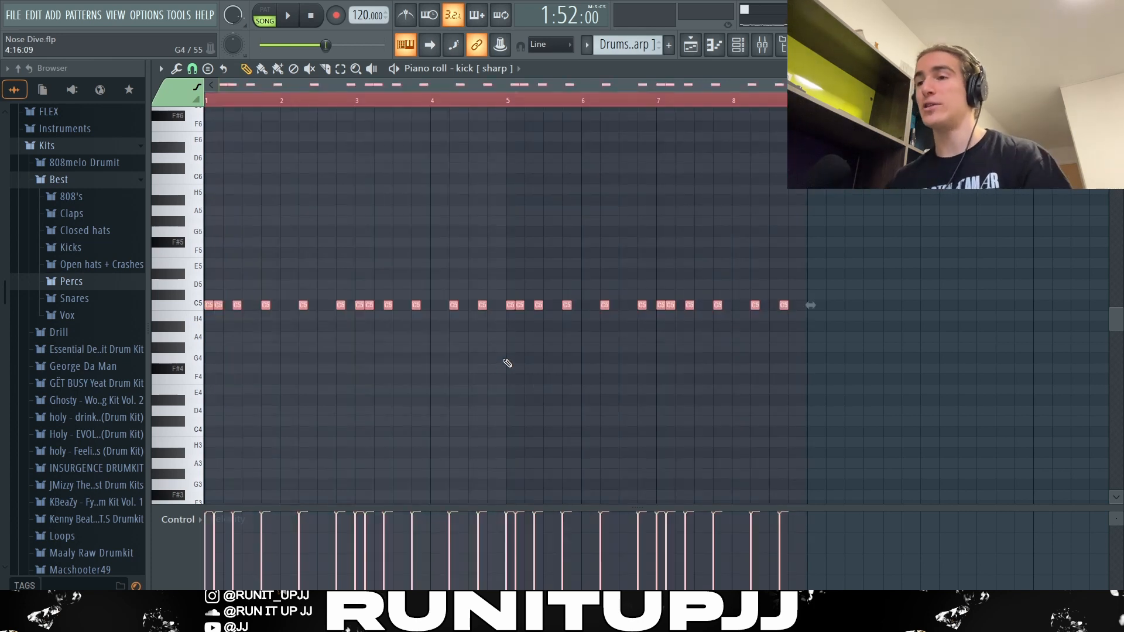
{"action": "key", "text": "Down"}
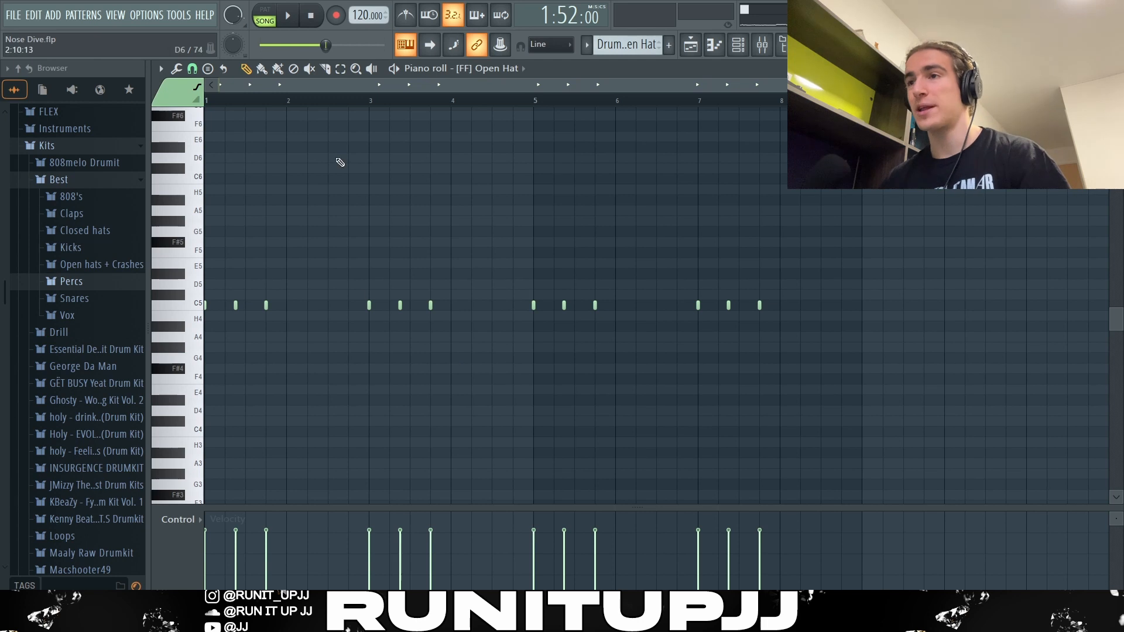
Highlight the first two bars of the Open Hat pattern, clear the selection and play the song with it.
{"action": "left_click_drag", "start_coordinate": [375, 104], "coordinate": [10, 159]}
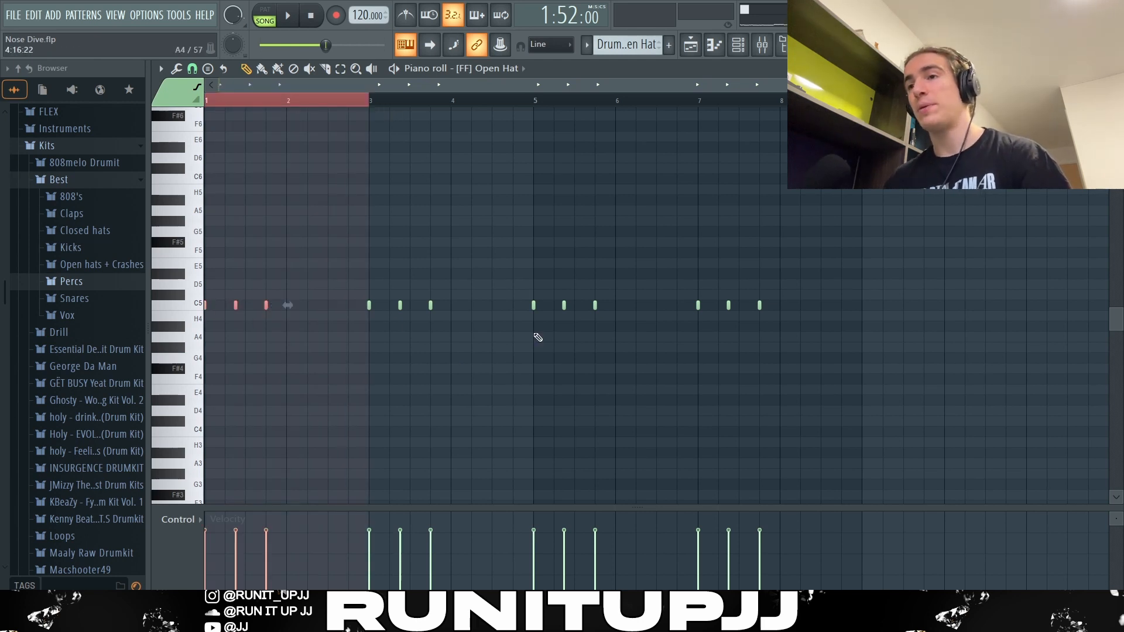
{"action": "key", "text": "ctrl+d"}
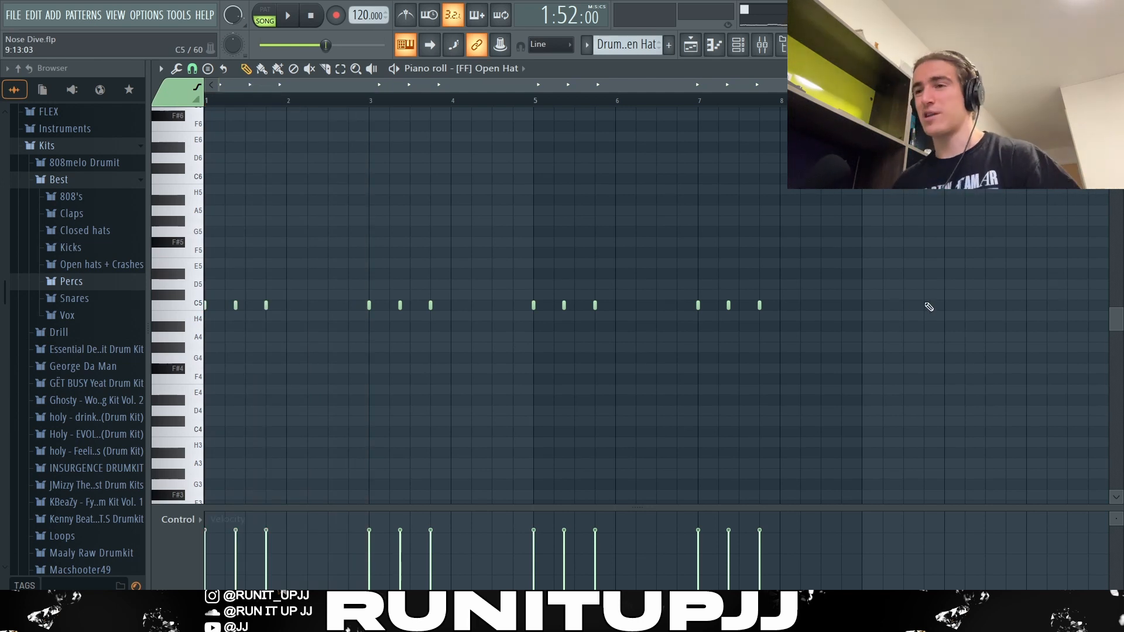
{"action": "key", "text": "space"}
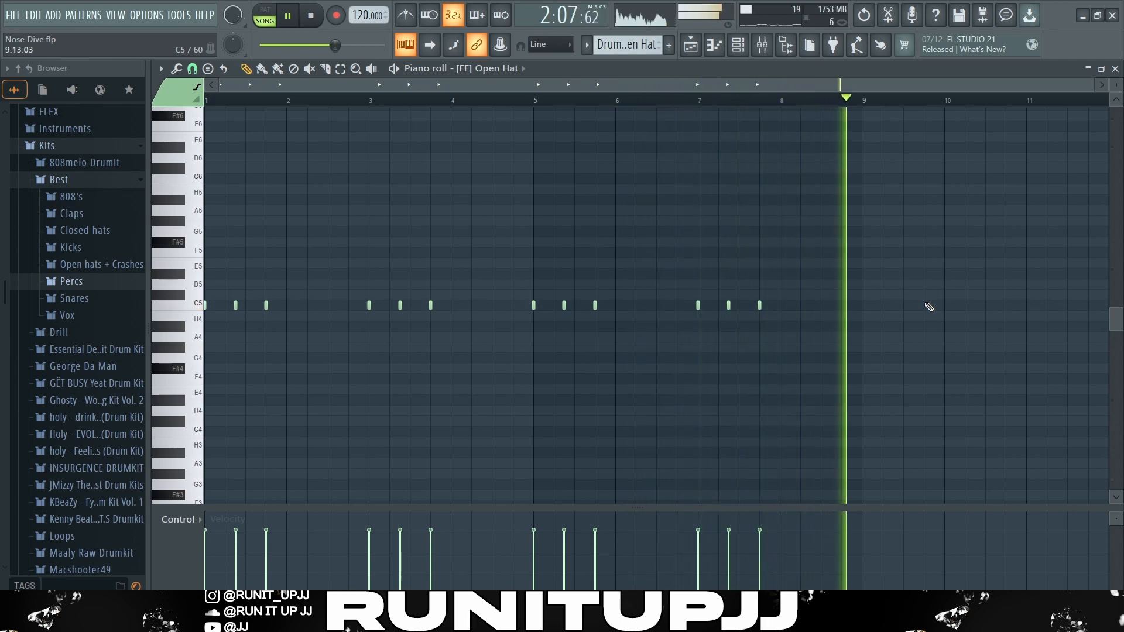
{"action": "key", "text": "space"}
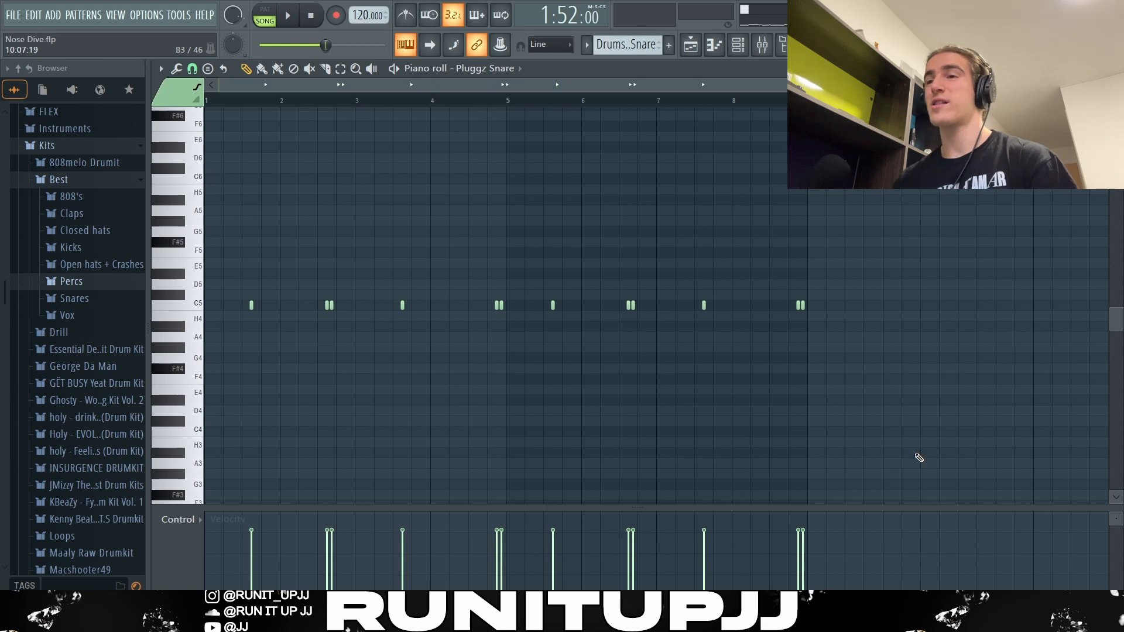
Set the snap to Step and highlight the Pluggz Snare hits in the first two bars, leaving nothing selected.
{"action": "scroll", "coordinate": [378, 403], "scroll_direction": "up", "scroll_amount": 2}
{"action": "scroll", "coordinate": [229, 428], "scroll_direction": "up", "scroll_amount": 4, "text": "ctrl"}
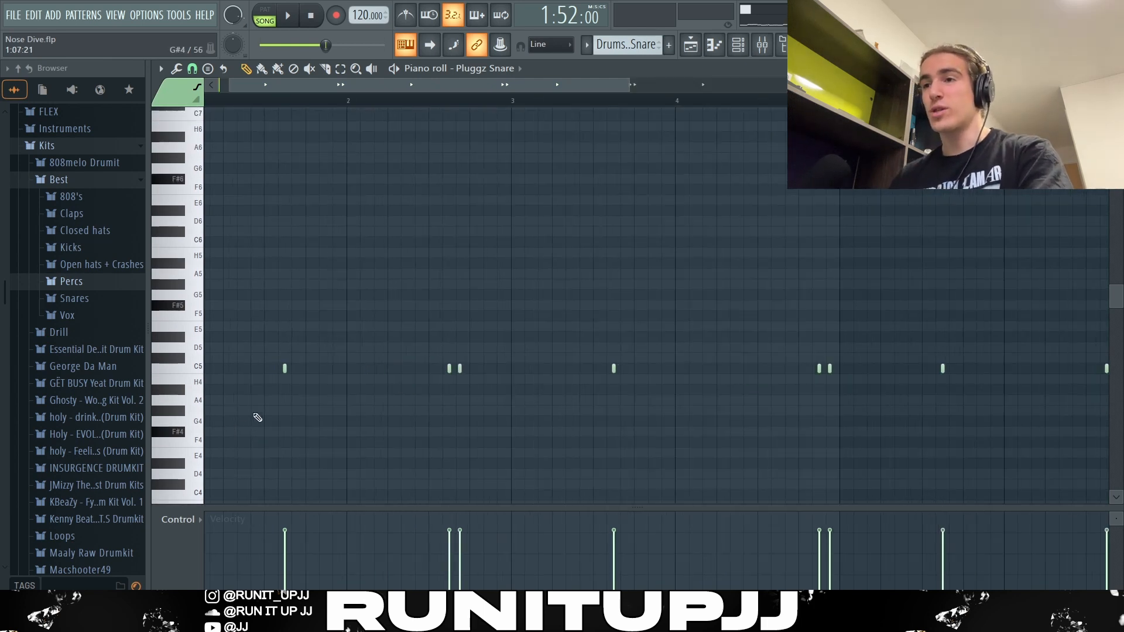
{"action": "left_click", "coordinate": [192, 69]}
{"action": "left_click", "coordinate": [202, 197]}
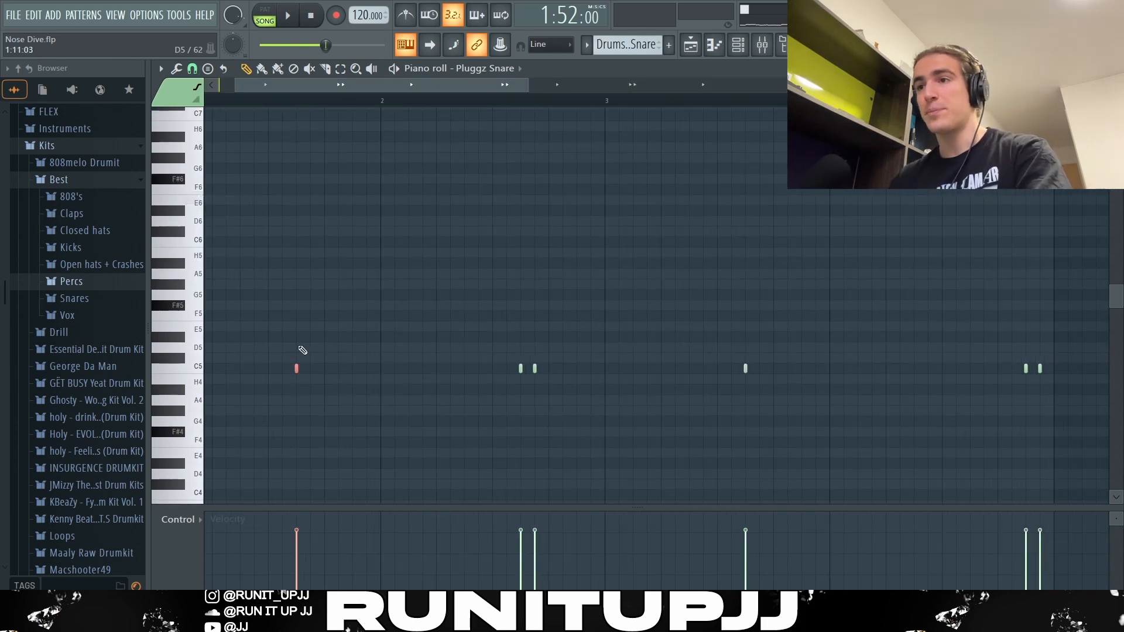
{"action": "left_click_drag", "start_coordinate": [484, 359], "coordinate": [543, 392], "text": "ctrl"}
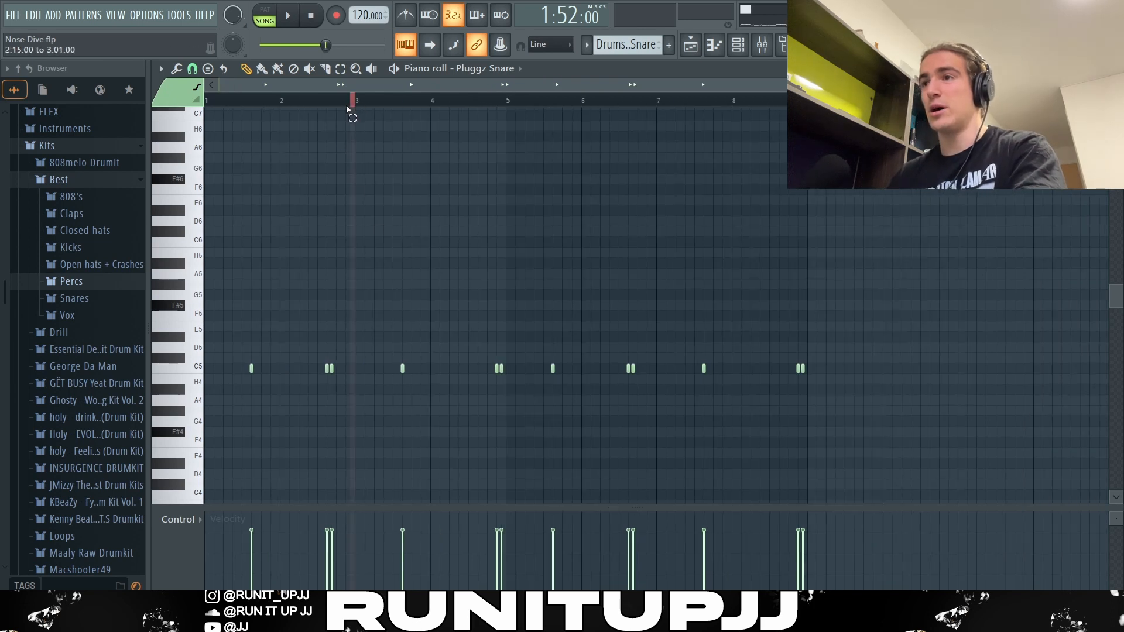
{"action": "left_click_drag", "start_coordinate": [348, 108], "coordinate": [206, 104]}
{"action": "left_click", "coordinate": [883, 254], "text": "ctrl"}
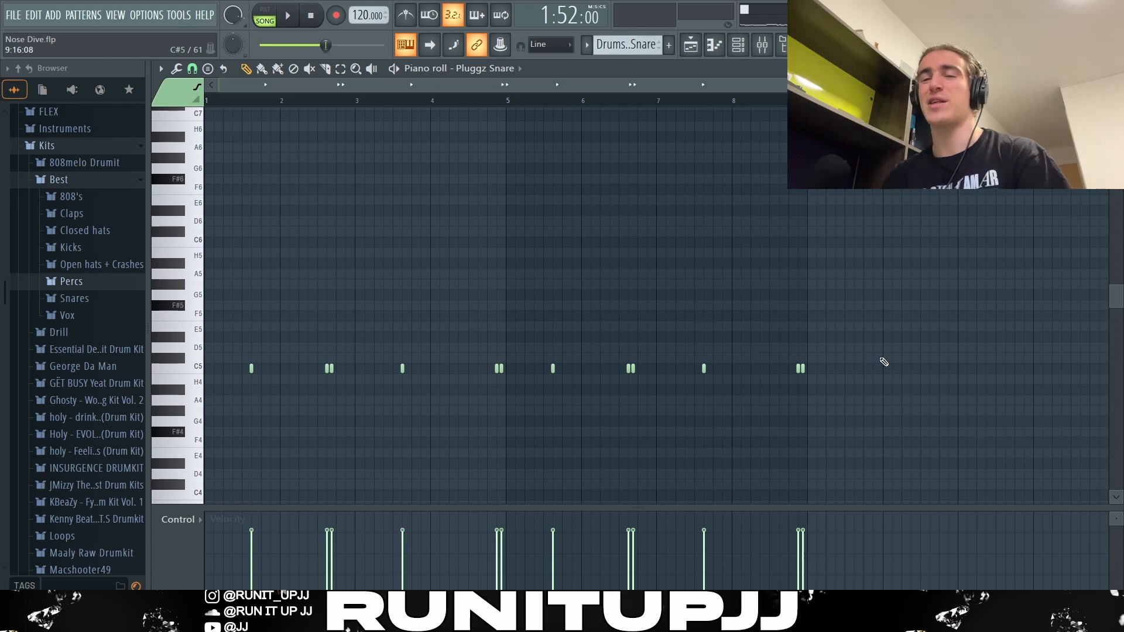
Show the Playlist arrangement and play the full beat from bar 57.
{"action": "key", "text": "F5"}
{"action": "key", "text": "space"}
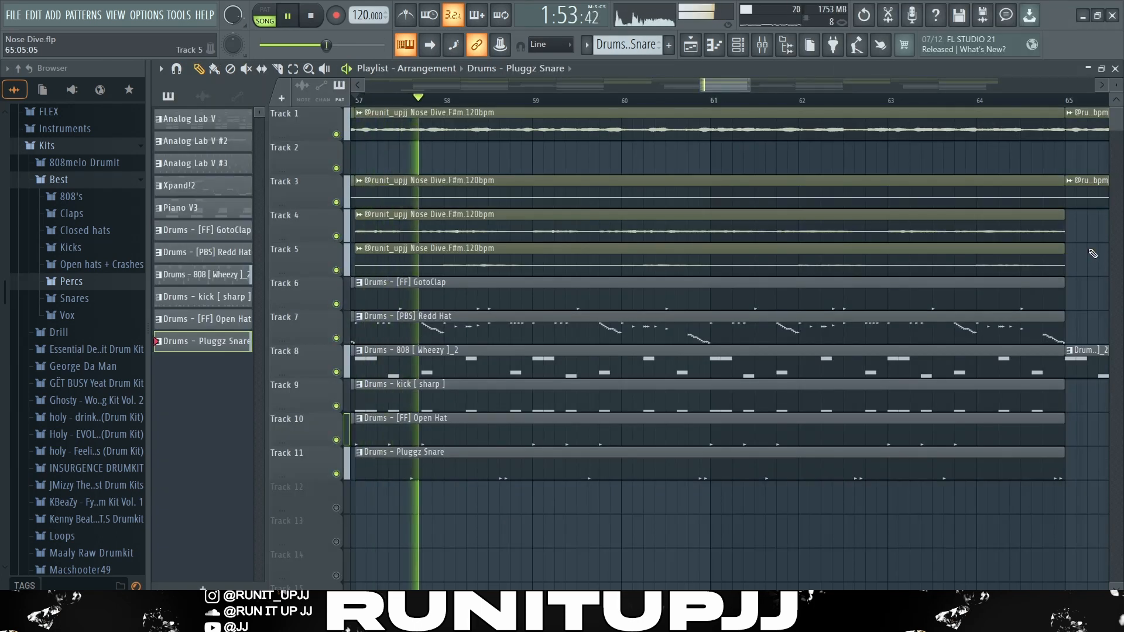